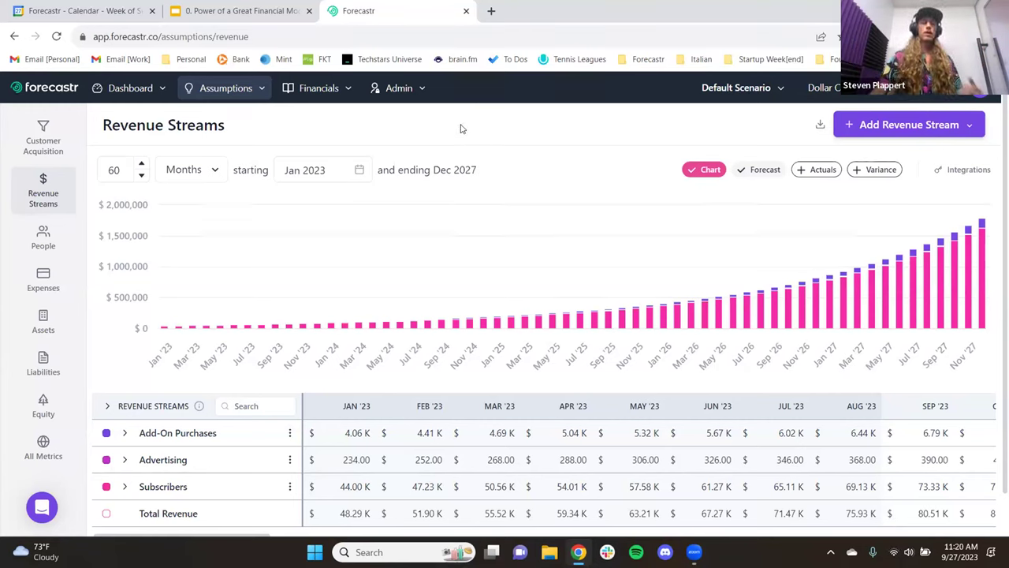
Step: Open the income statement and examine its monthly figures from January 2023 through December 2024
mouse_move(303, 92)
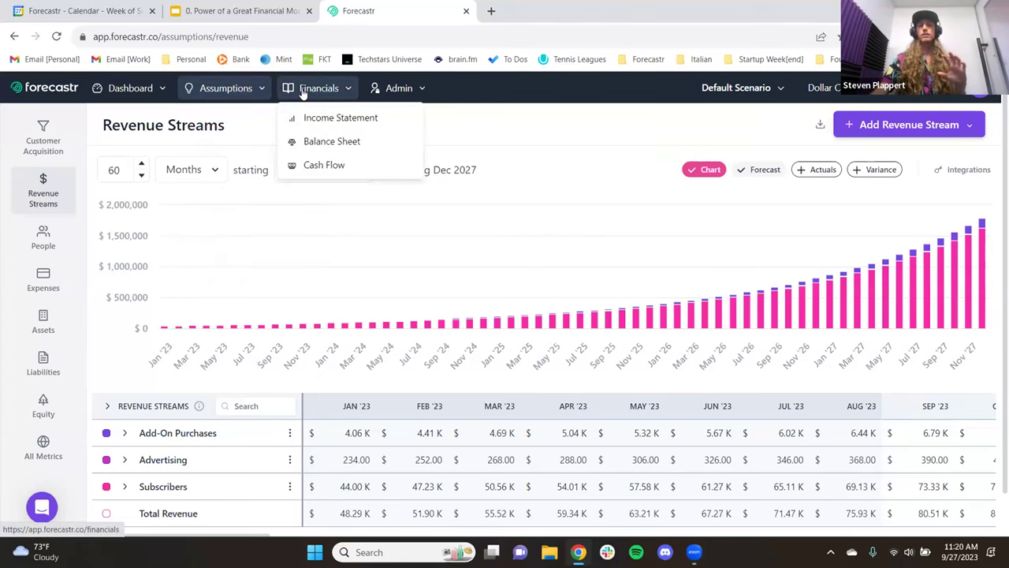
mouse_move(233, 93)
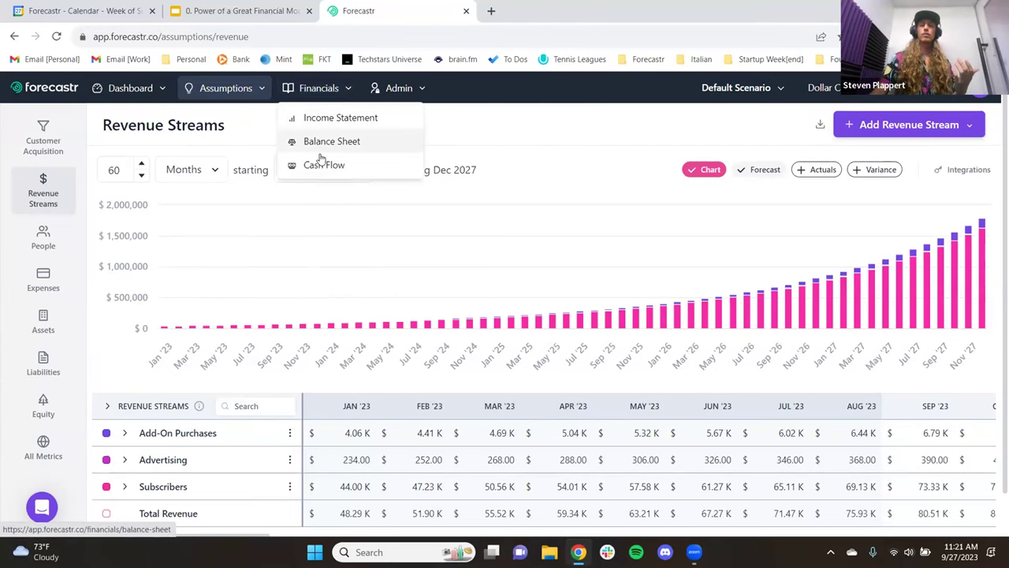
click(323, 118)
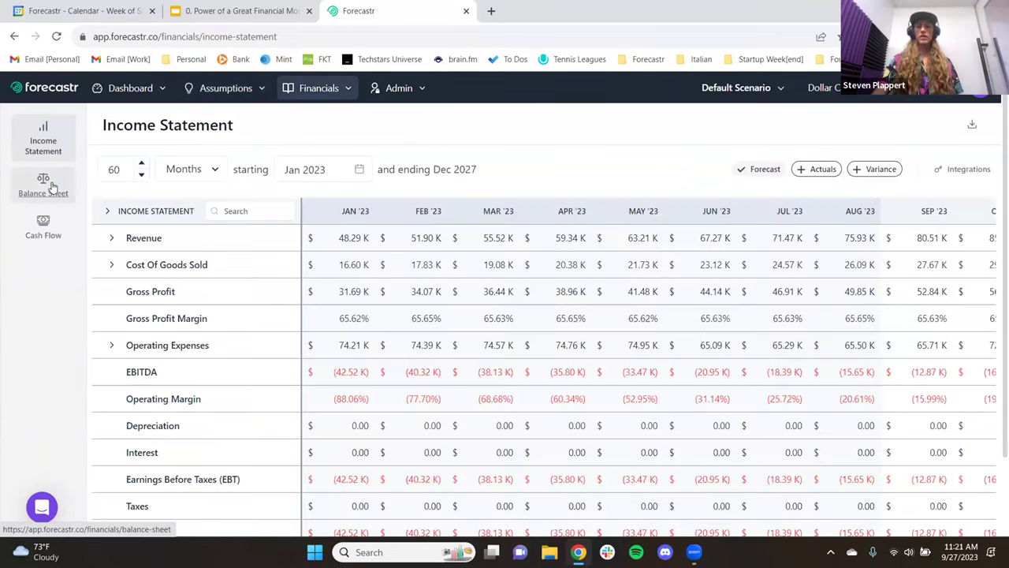
click(857, 237)
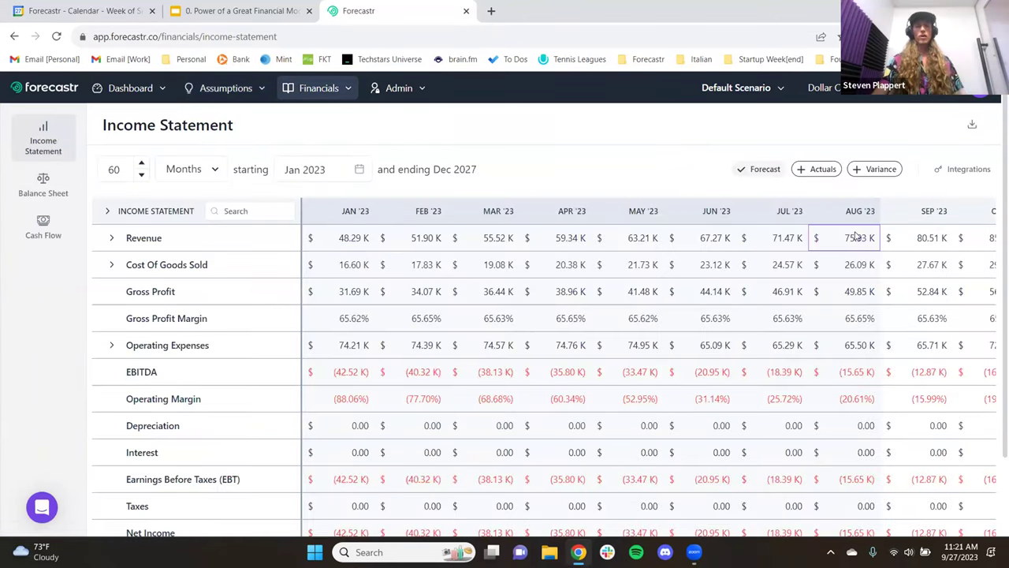
scroll(852, 233, right, 3)
scroll(851, 231, right, 4)
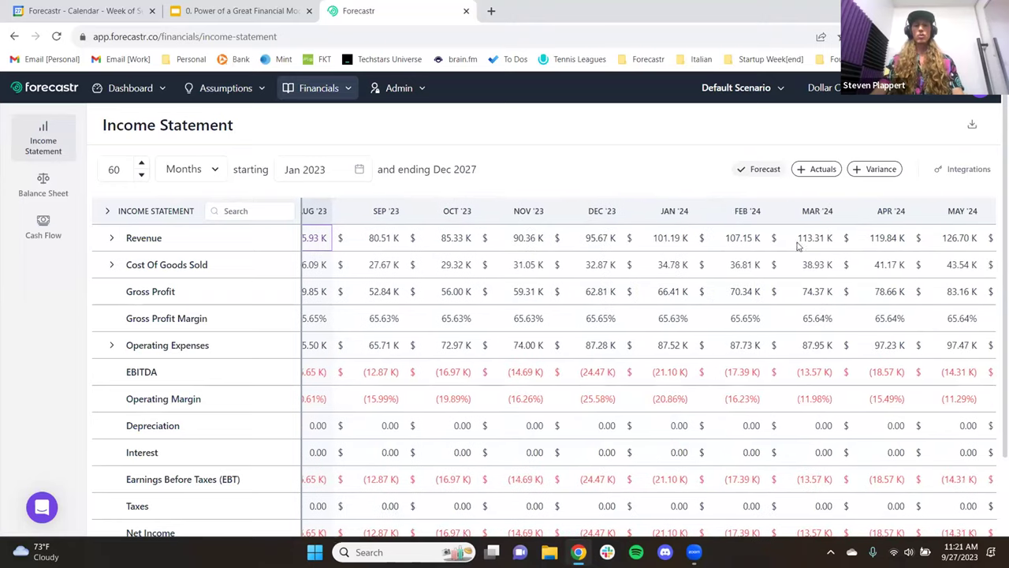
scroll(788, 237, right, 5)
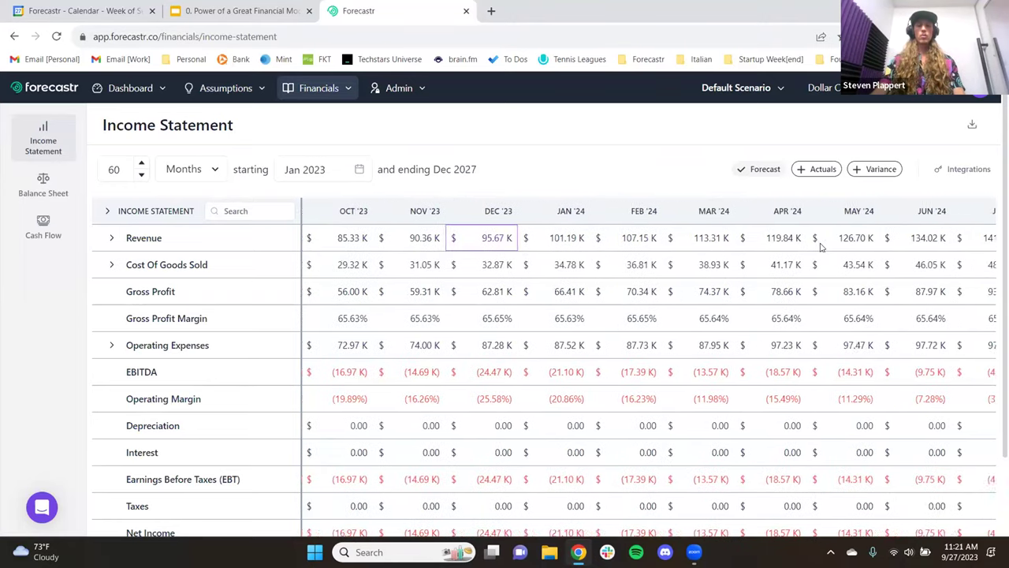
scroll(955, 260, right, 2)
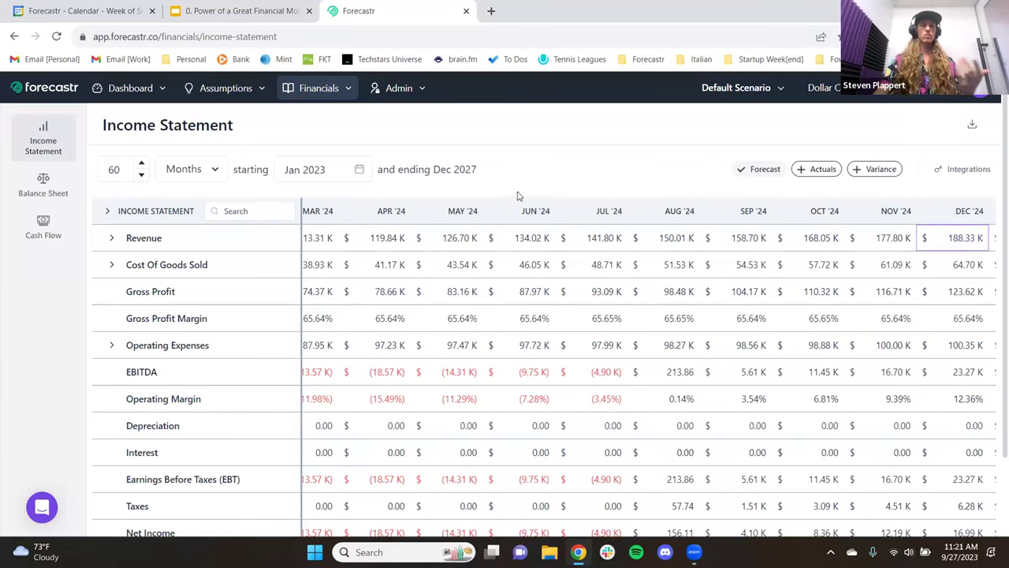
Step: Open the cash flow statement and examine the monthly ending cash through December 2024
click(44, 230)
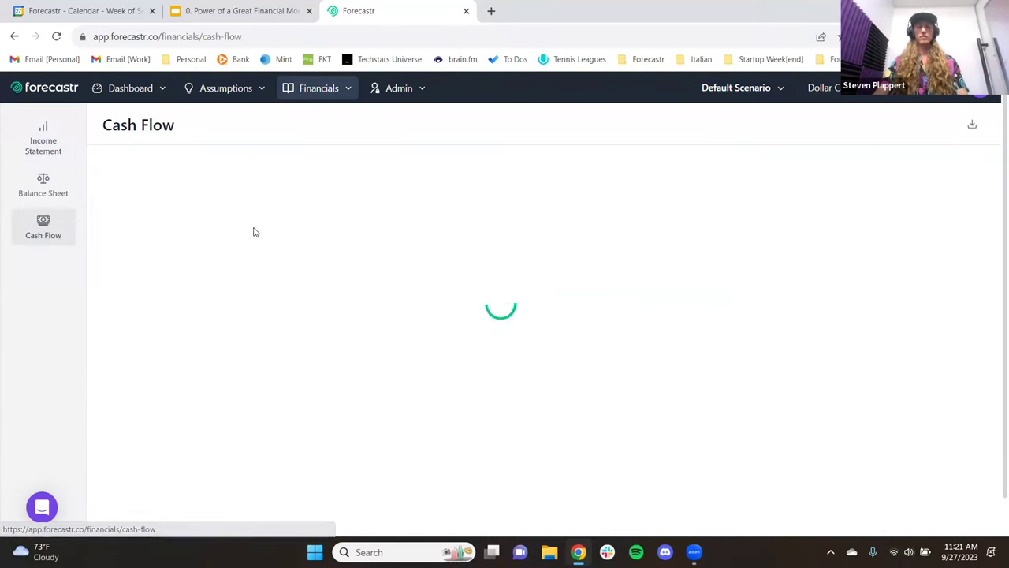
scroll(585, 313, right, 3)
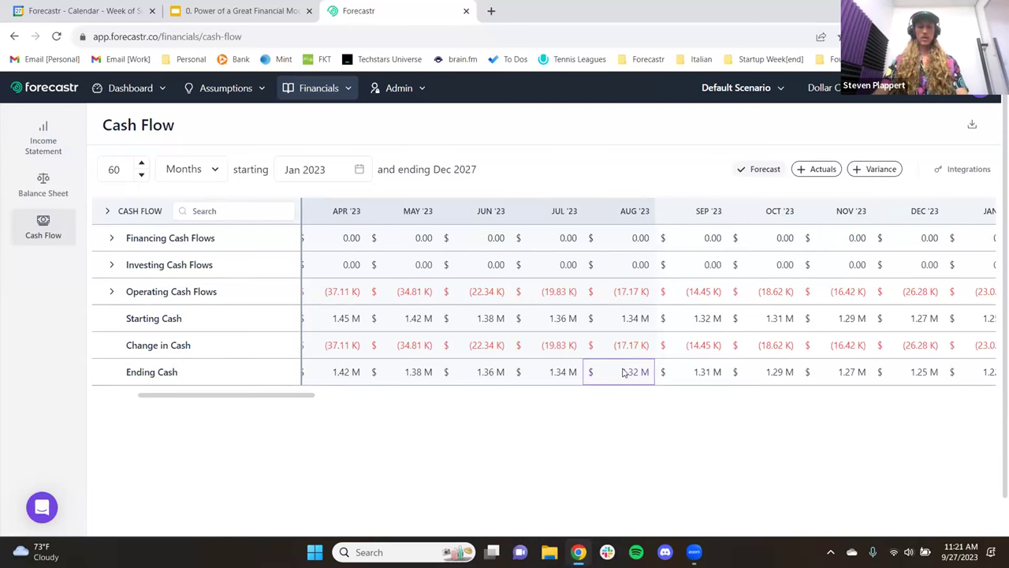
scroll(623, 372, right, 9)
scroll(711, 384, right, 3)
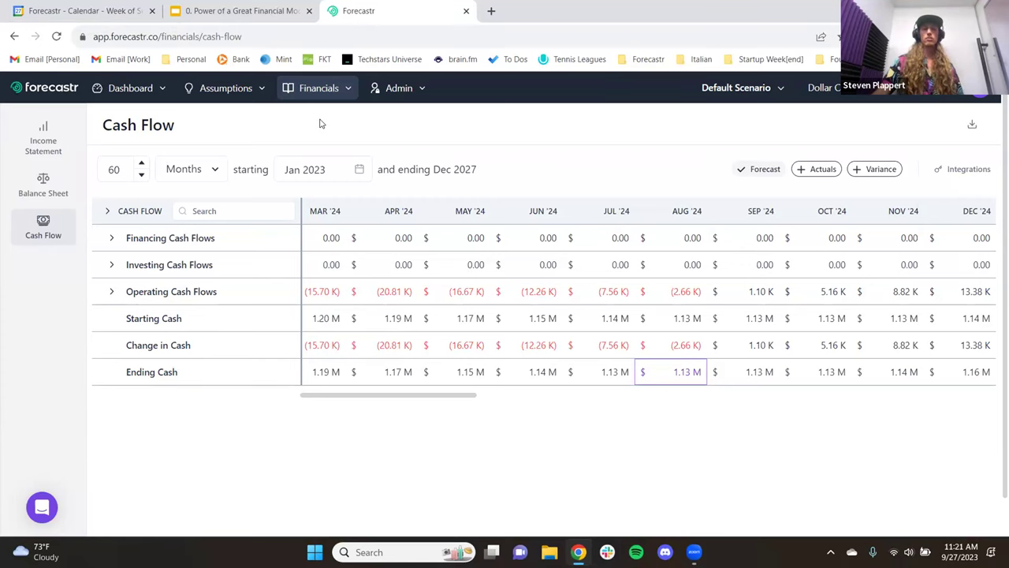
Step: Return to the income statement and display its forecast by years
click(48, 130)
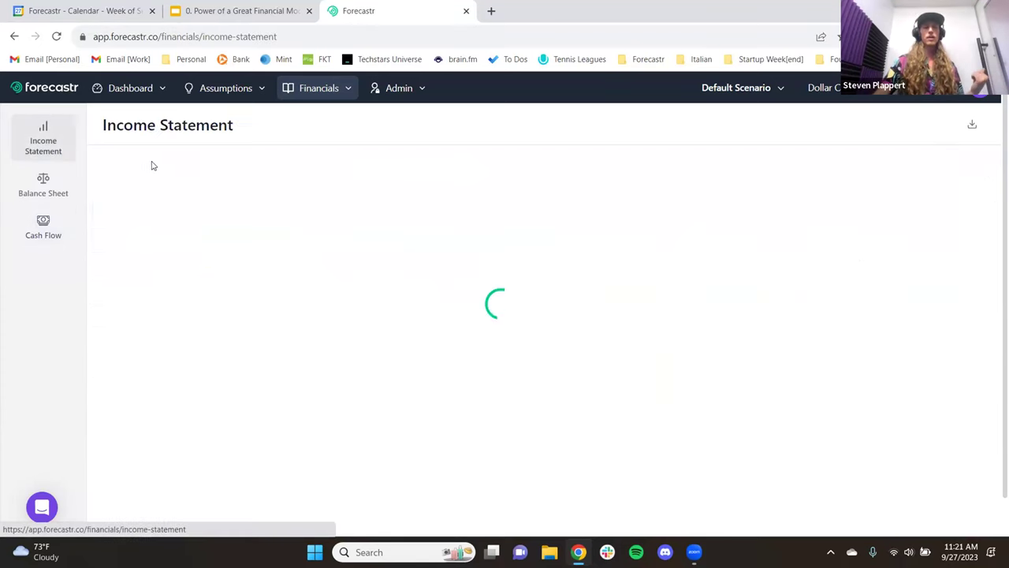
click(177, 218)
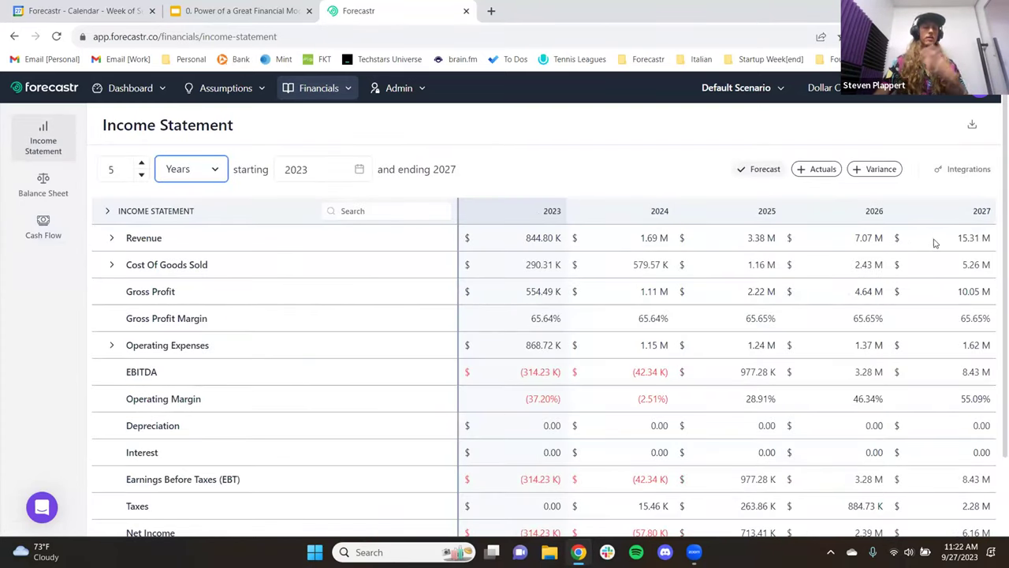
click(619, 134)
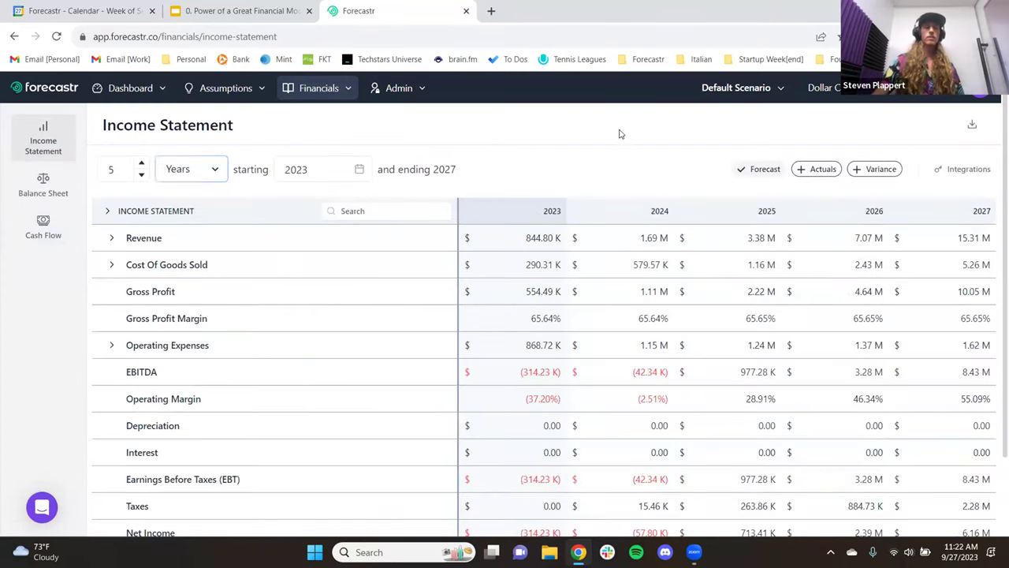
Step: Open the customer acquisition assumptions by months and set the forecast period to 24 months
click(227, 95)
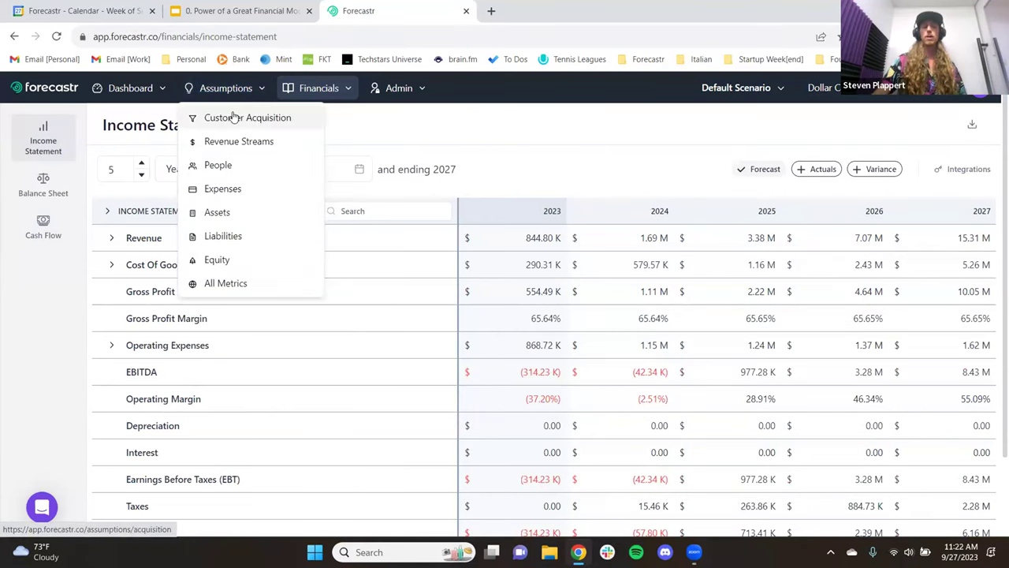
click(235, 117)
click(207, 169)
click(240, 183)
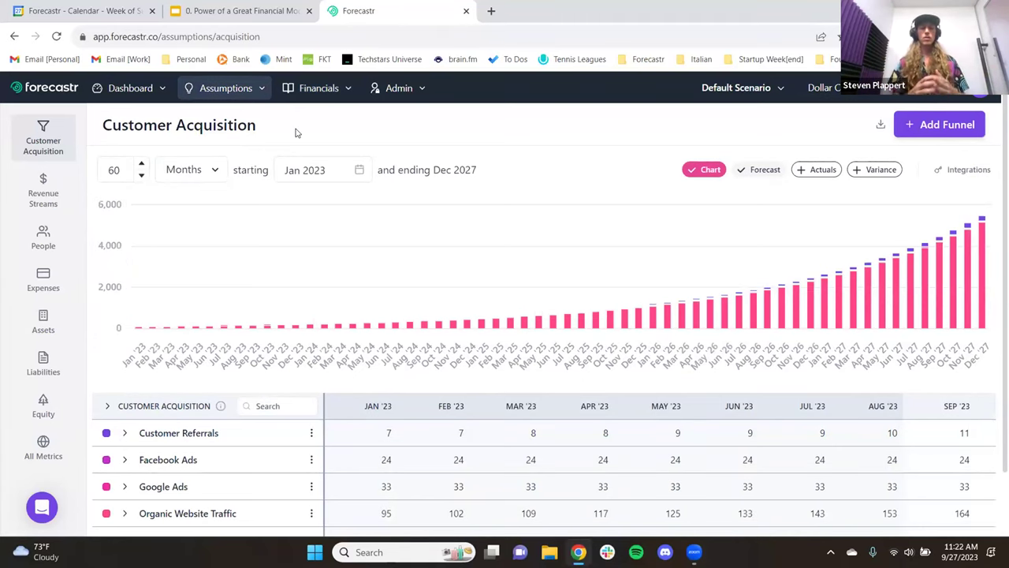
double_click(114, 169)
text(24)
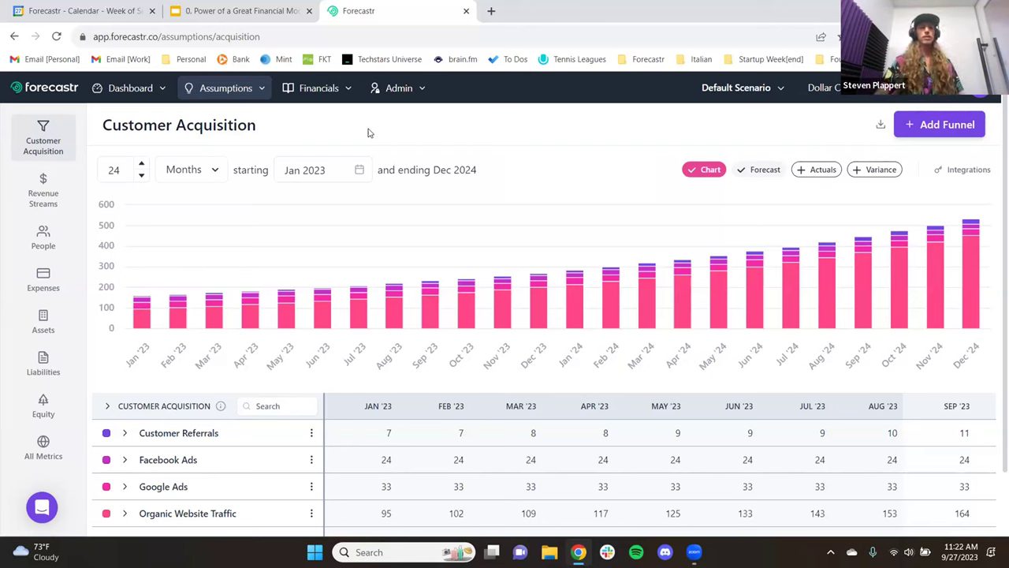
Step: Display the customer acquisition forecast by quarters and by years, and return it to months
click(195, 175)
click(199, 204)
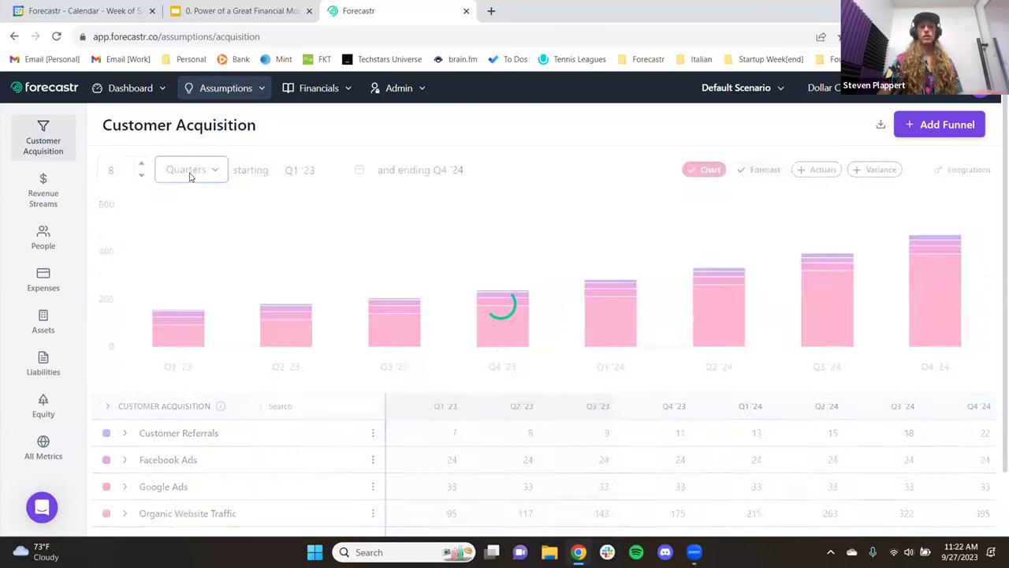
click(189, 175)
click(191, 223)
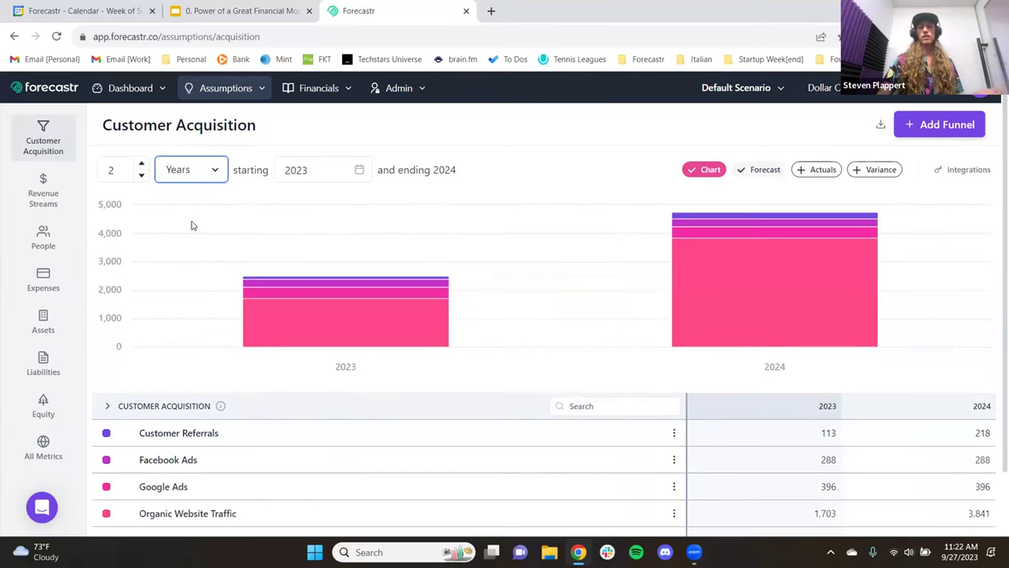
click(196, 171)
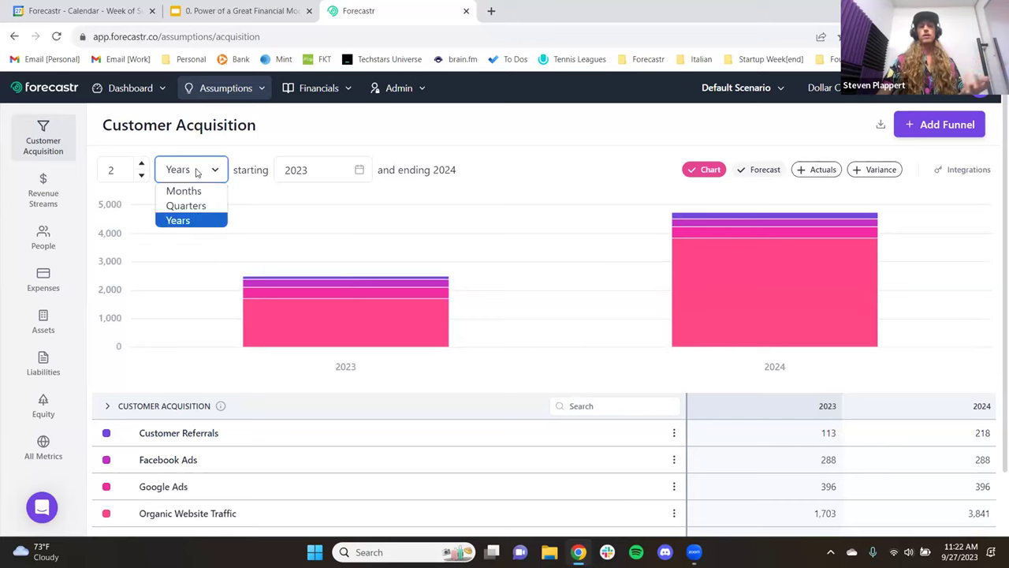
click(194, 189)
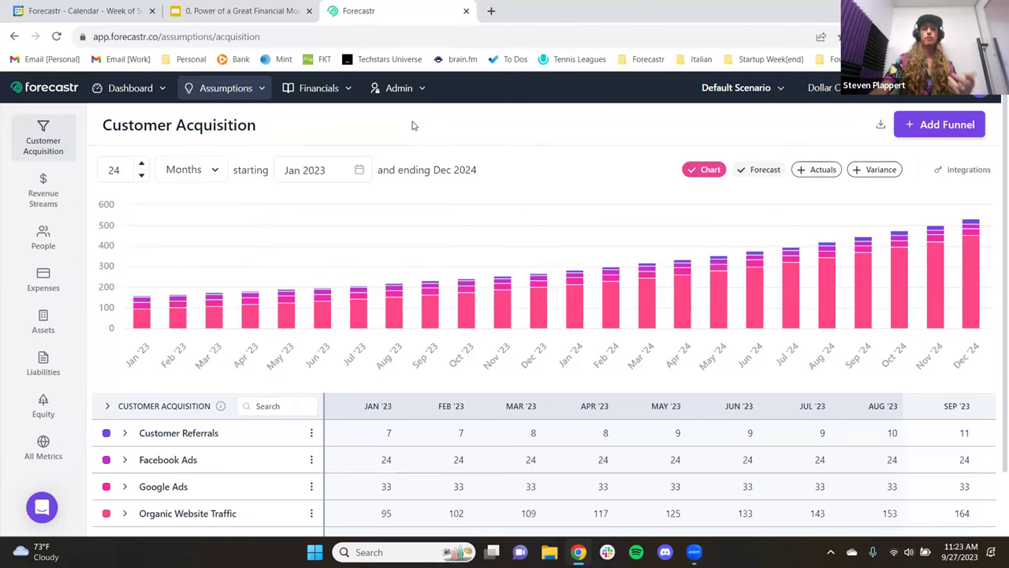
Step: Examine the monthly new customers per funnel, expanding Facebook Ads to inspect its budget and cost per click, and collapse it
scroll(418, 211, down, 1)
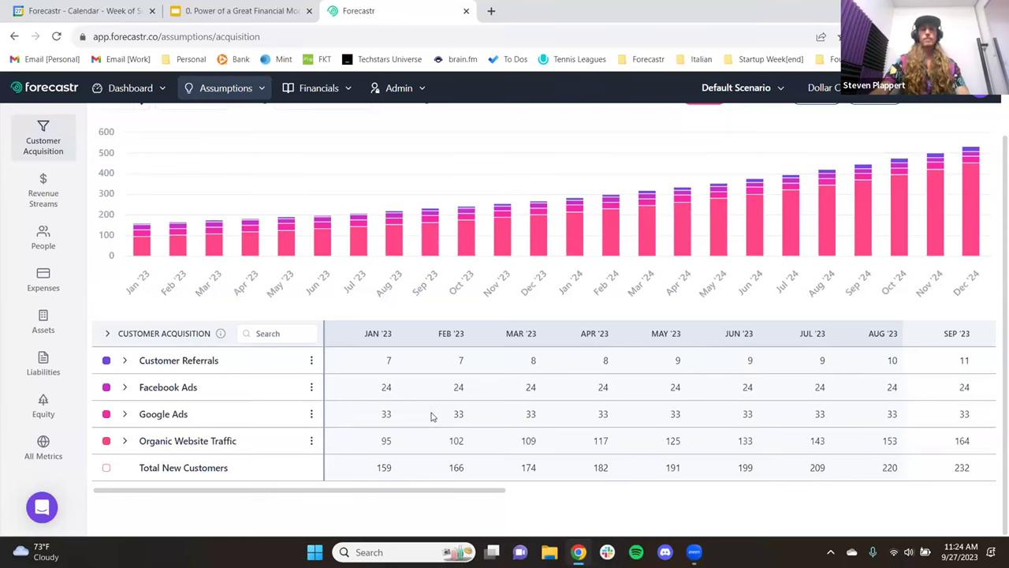
scroll(446, 417, right, 5)
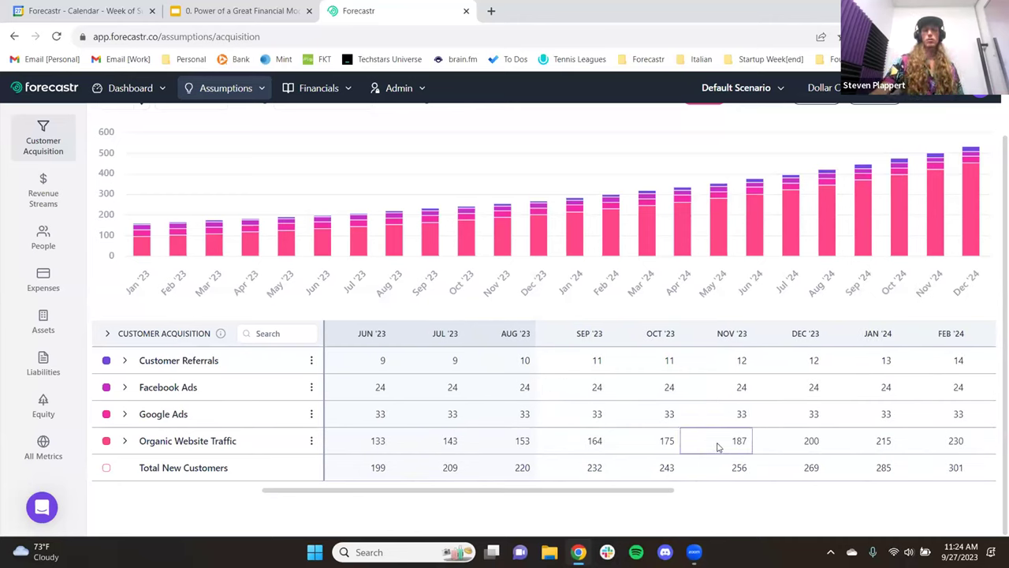
click(125, 387)
scroll(451, 385, down, 1)
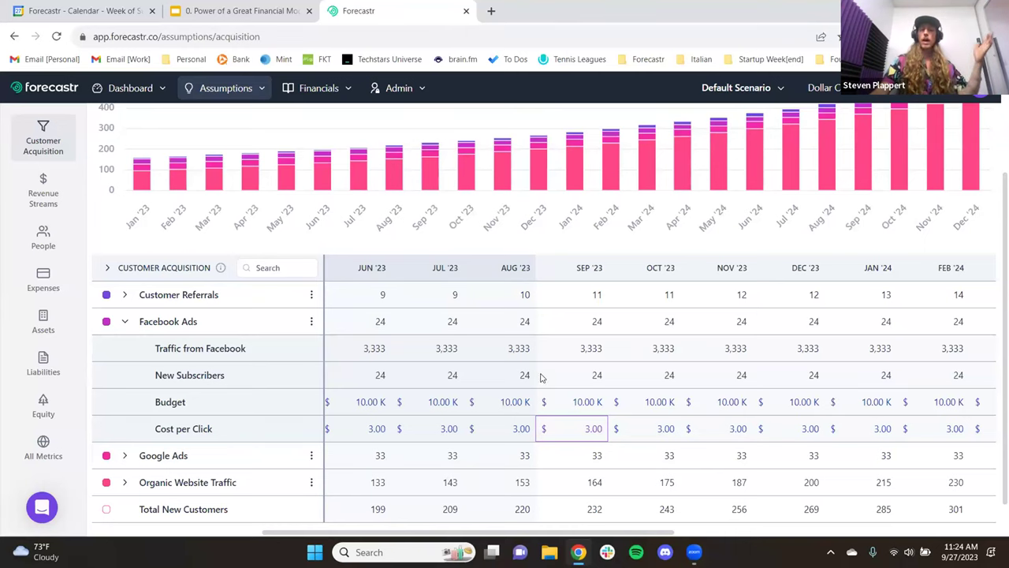
click(124, 321)
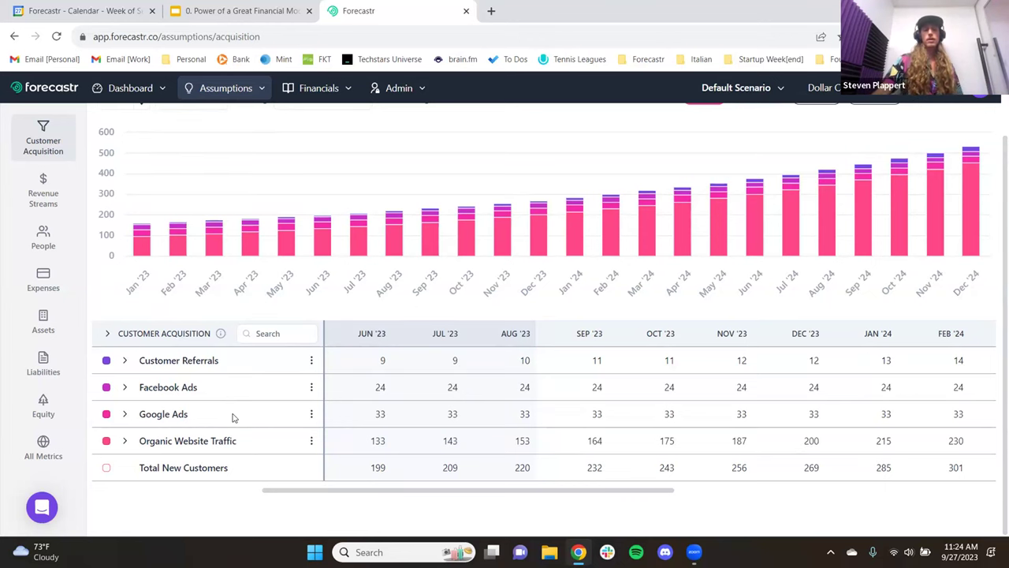
Step: Open the revenue streams assumptions and expand Subscribers to inspect its churn rate and monthly price
click(42, 187)
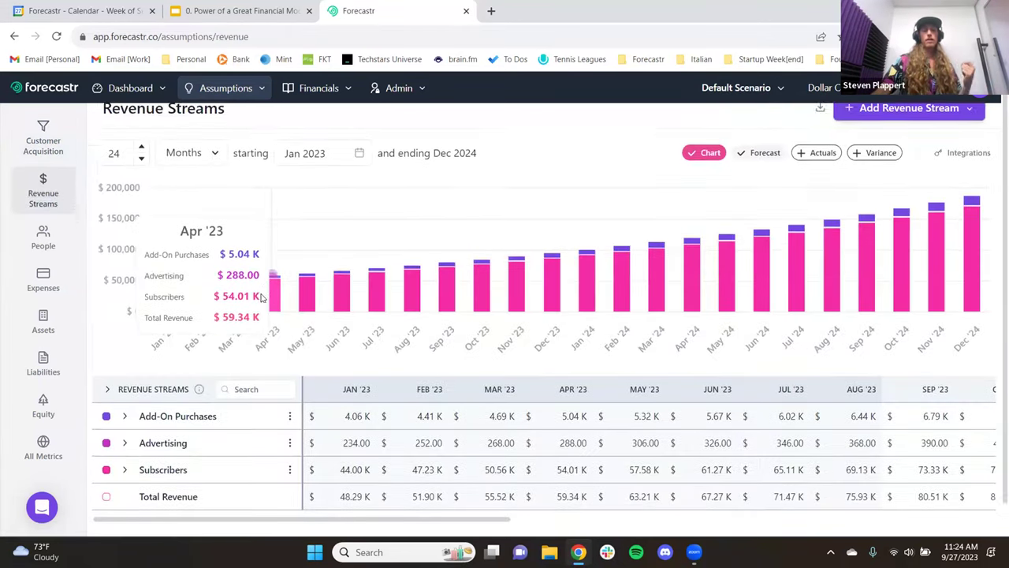
scroll(263, 293, down, 1)
click(125, 441)
scroll(268, 413, down, 4)
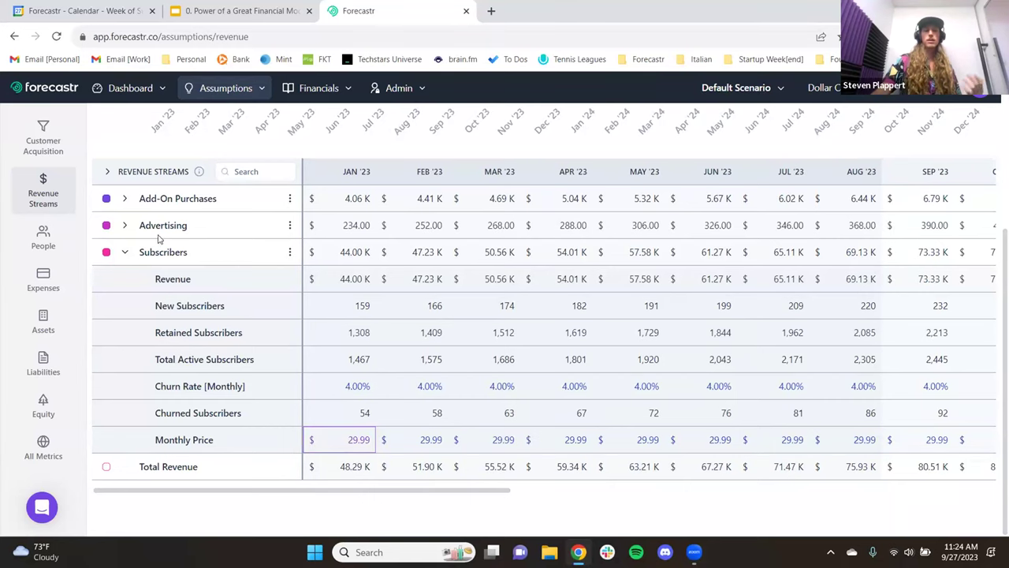
Step: Expand Add-On Purchases to inspect its purchase rate and add-on price, and collapse it together with Subscribers
click(124, 200)
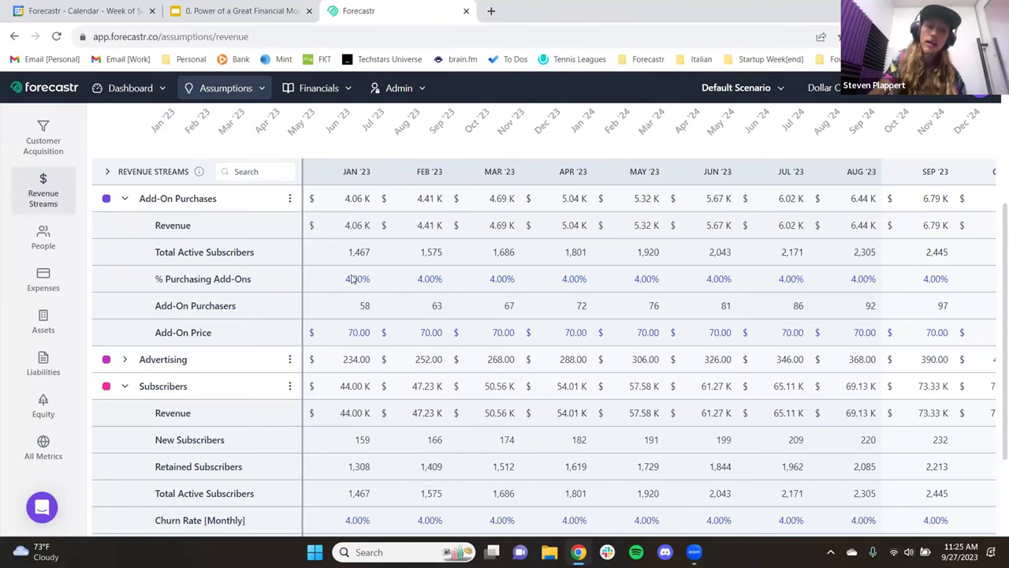
click(362, 330)
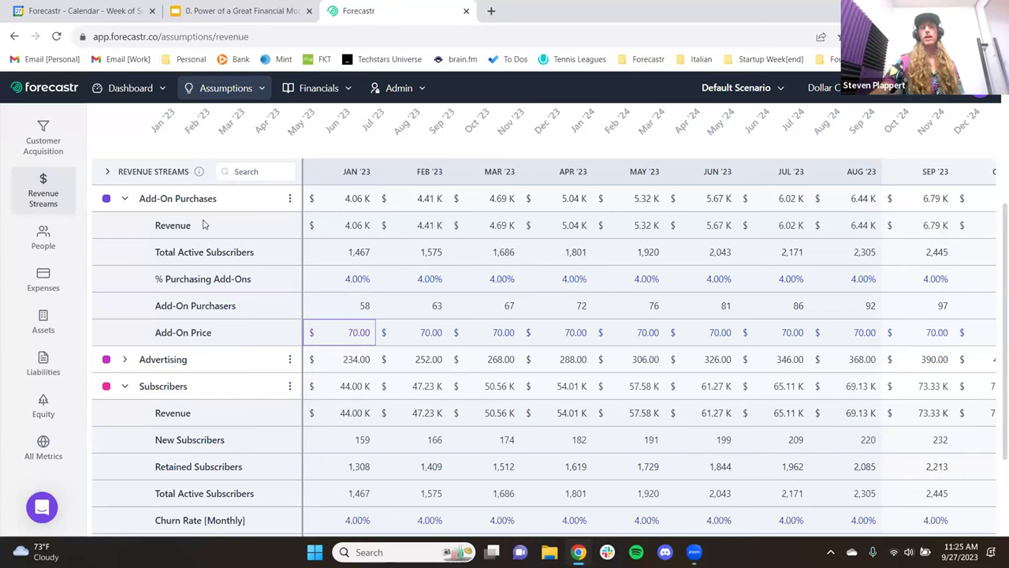
click(125, 198)
click(124, 253)
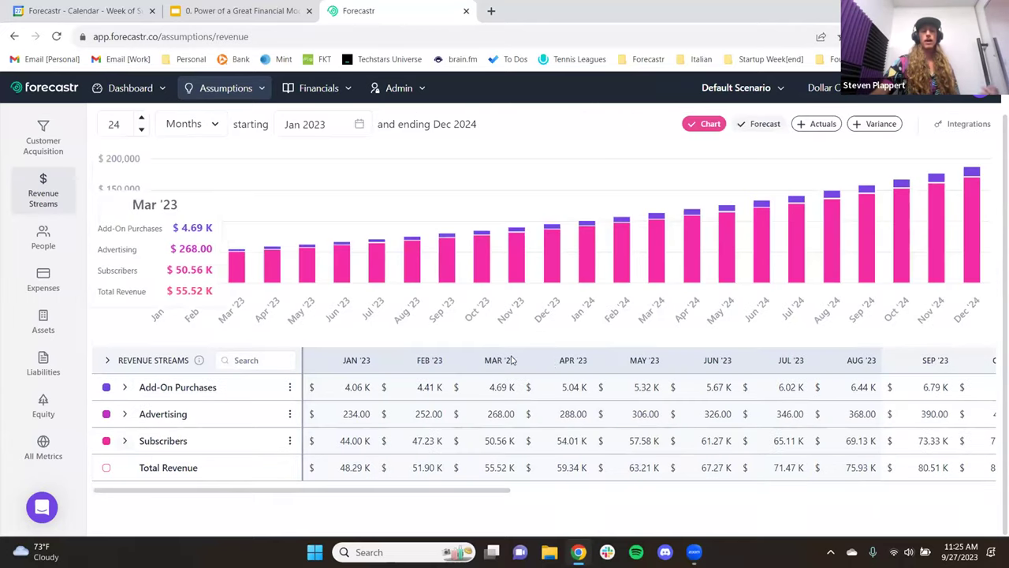
Step: View the revenue stream types available to add, and close the list without choosing one
click(894, 134)
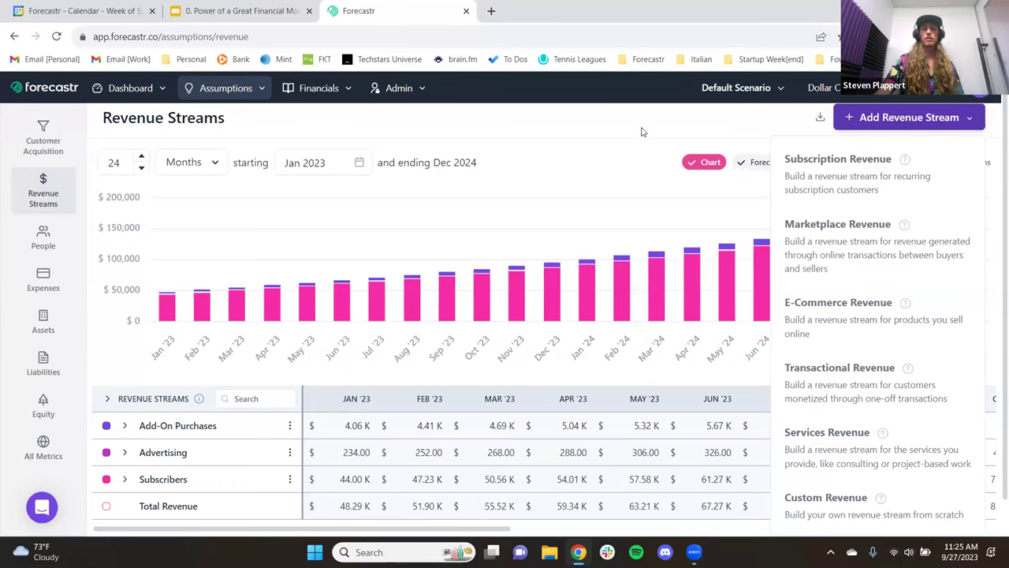
click(623, 150)
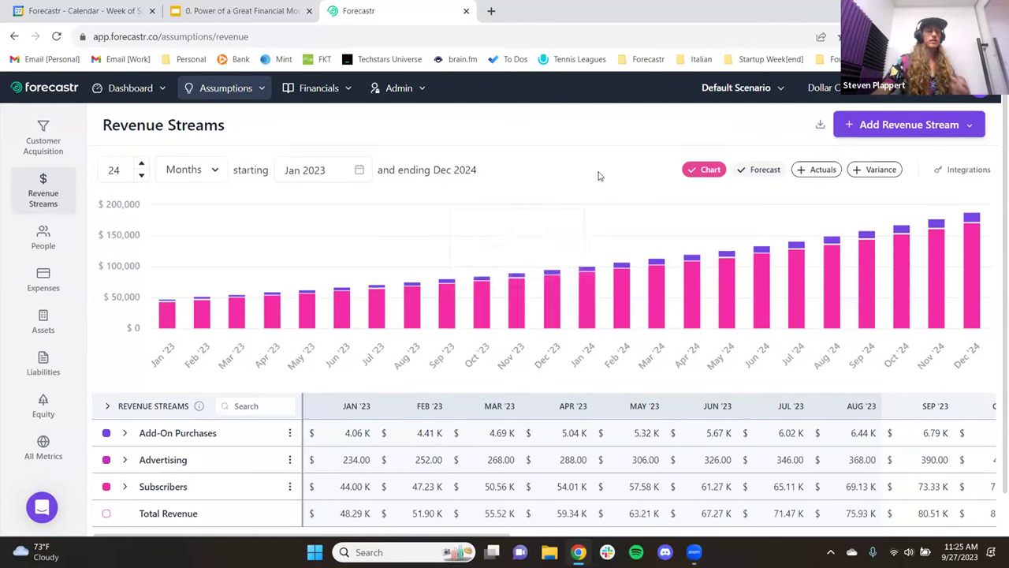
Step: Open the people assumptions and examine the monthly cost per employee, total personnel cost and headcount
click(50, 246)
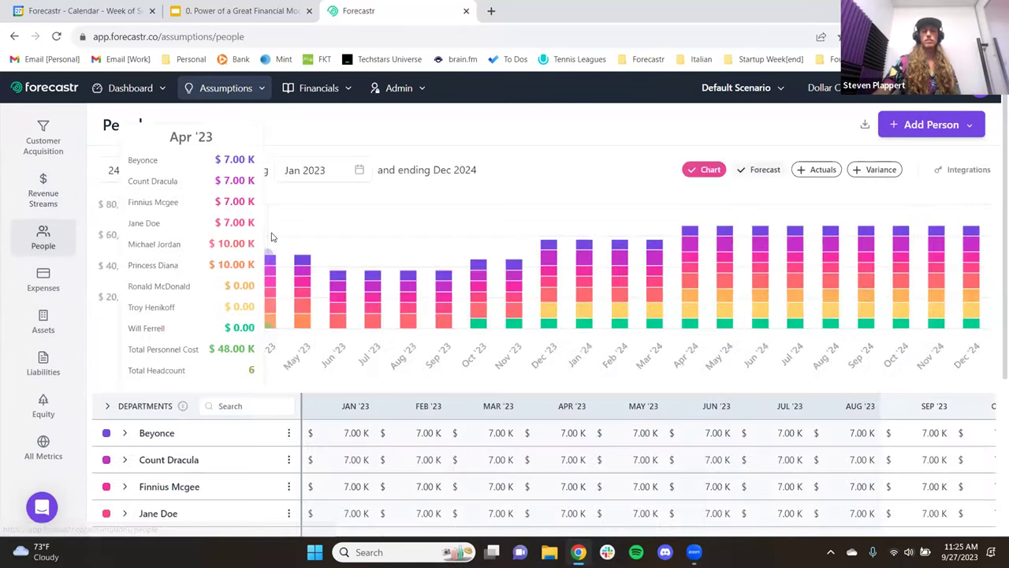
scroll(272, 236, down, 3)
scroll(272, 237, down, 1)
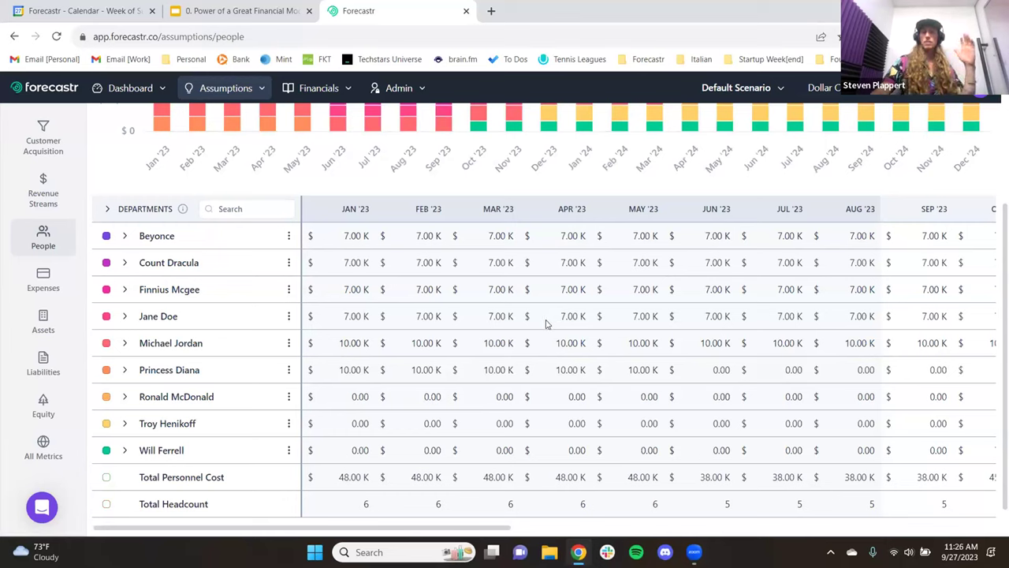
Step: Open the expenses assumptions and expand the General & Admin category to inspect its monthly line items
click(38, 281)
scroll(230, 306, down, 3)
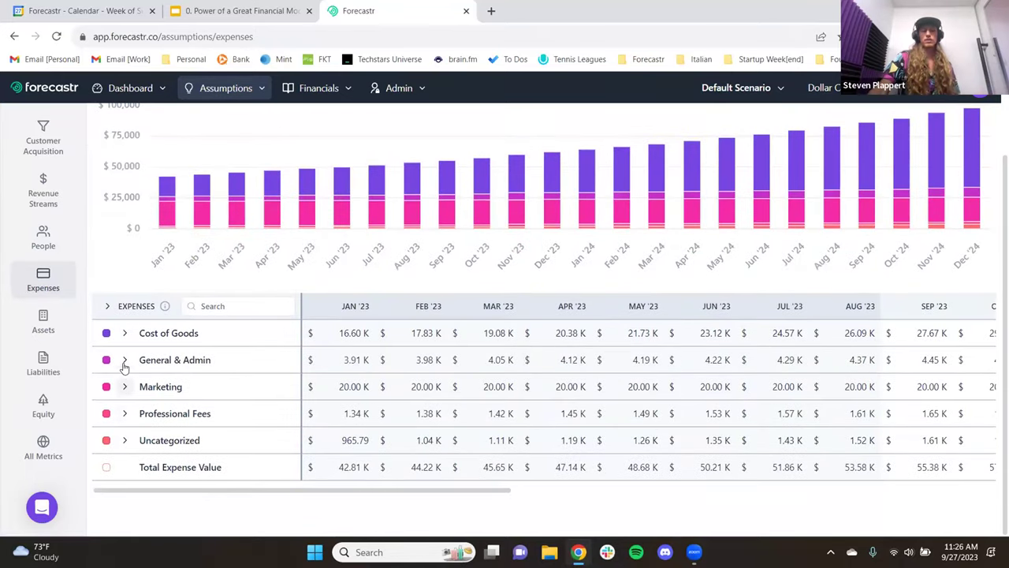
click(124, 360)
scroll(146, 339, down, 2)
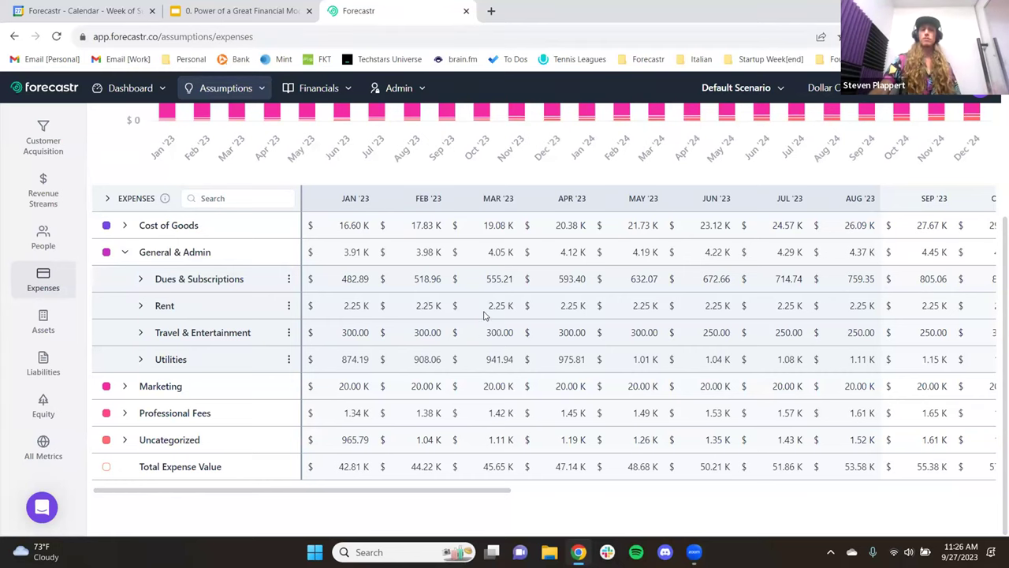
Step: View the expense types available to add, and close the list without choosing one
scroll(482, 310, up, 5)
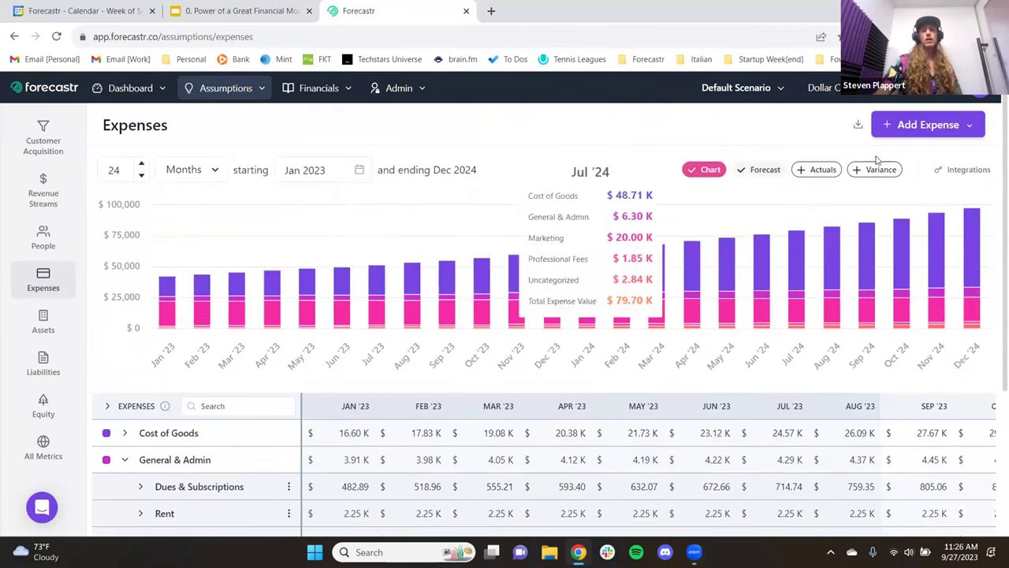
click(928, 125)
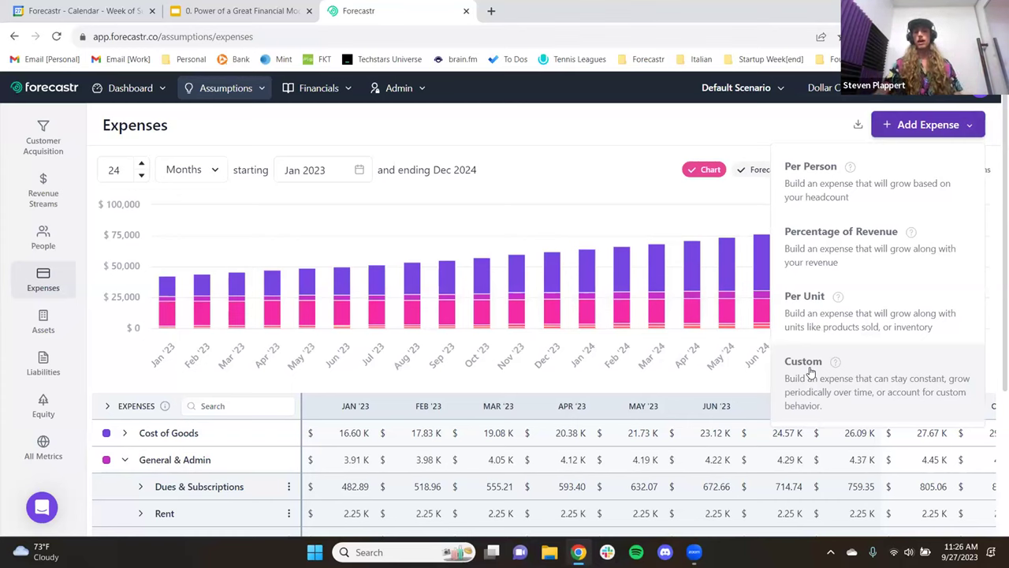
click(750, 126)
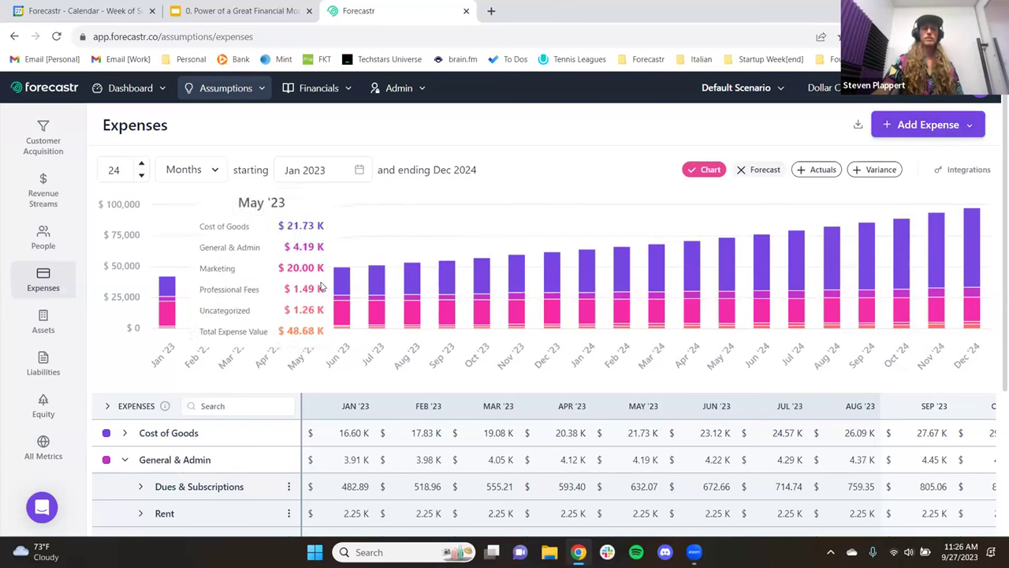
Step: Revisit the customer acquisition assumptions, and display the revenue streams by year over 5 years starting in 2023
click(44, 140)
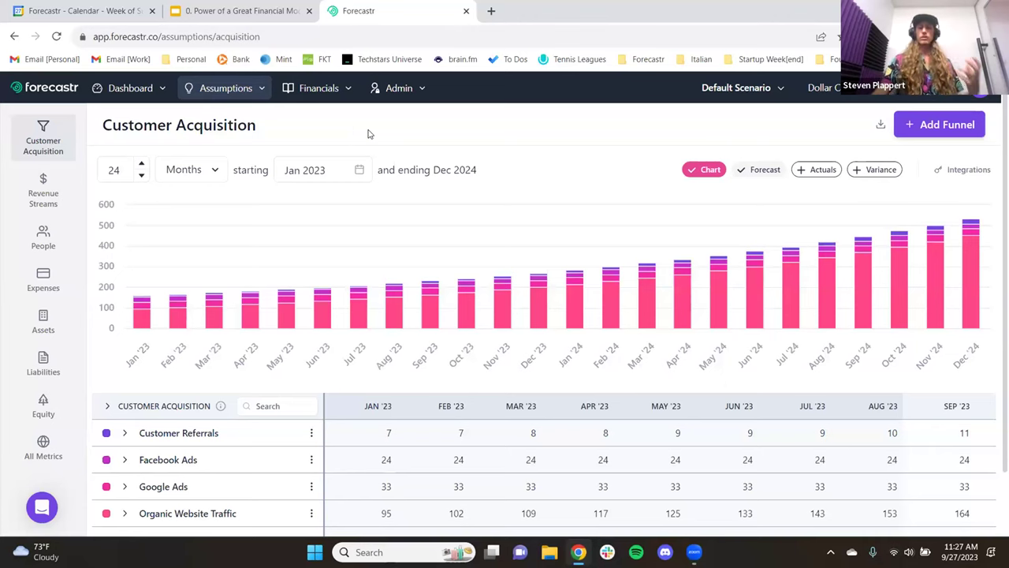
click(44, 191)
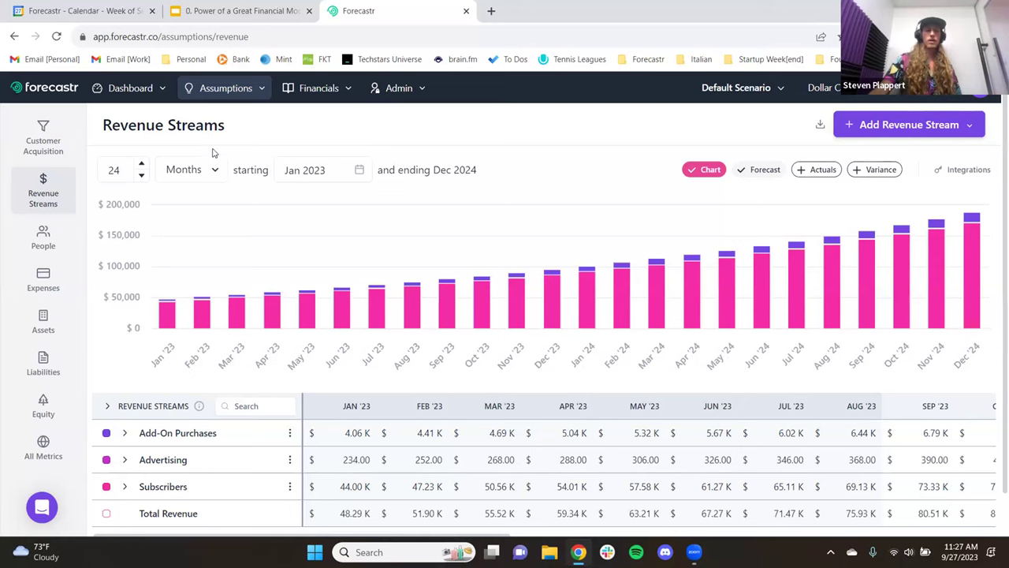
click(193, 169)
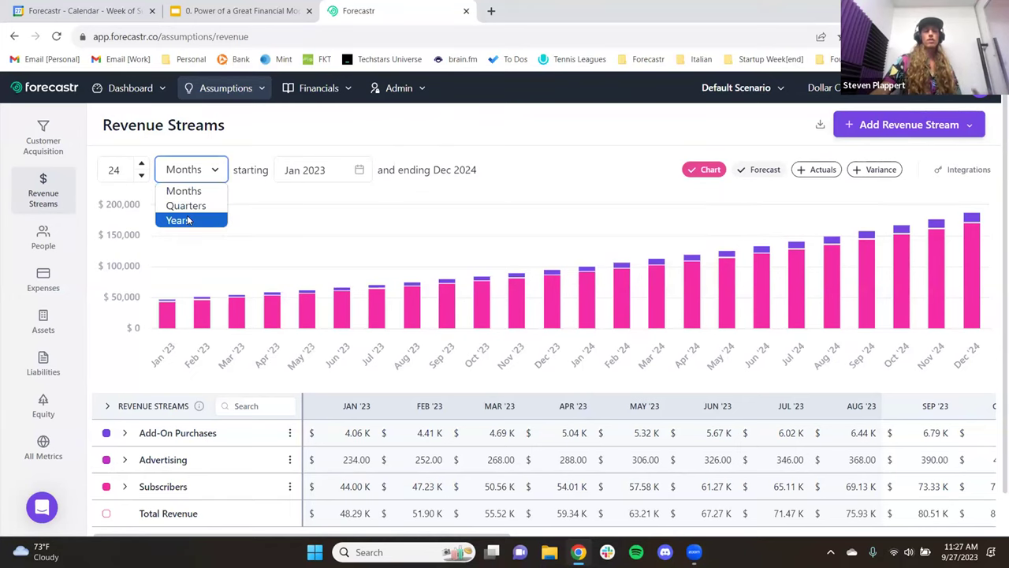
click(187, 221)
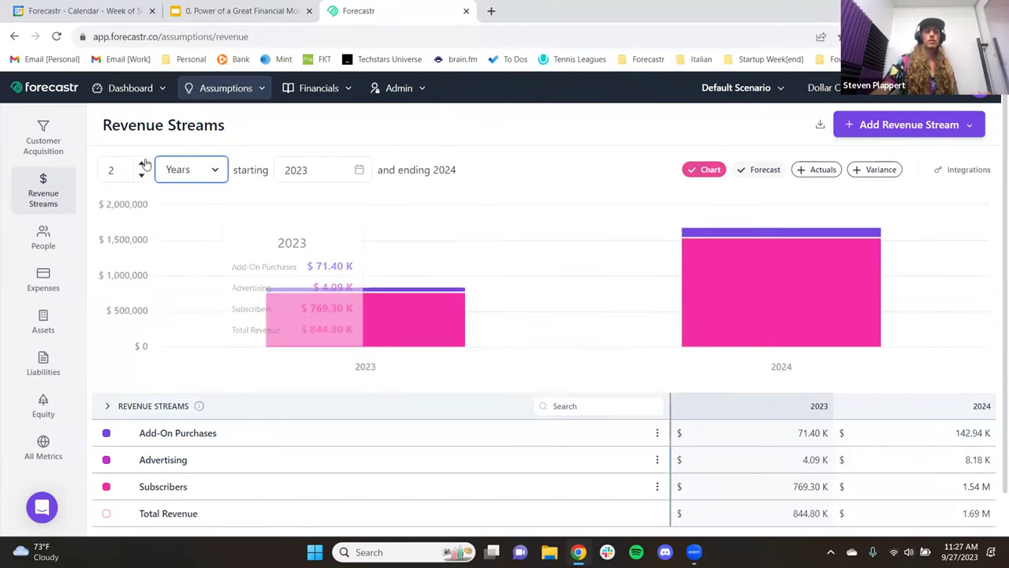
click(141, 163)
click(142, 163)
click(142, 163)
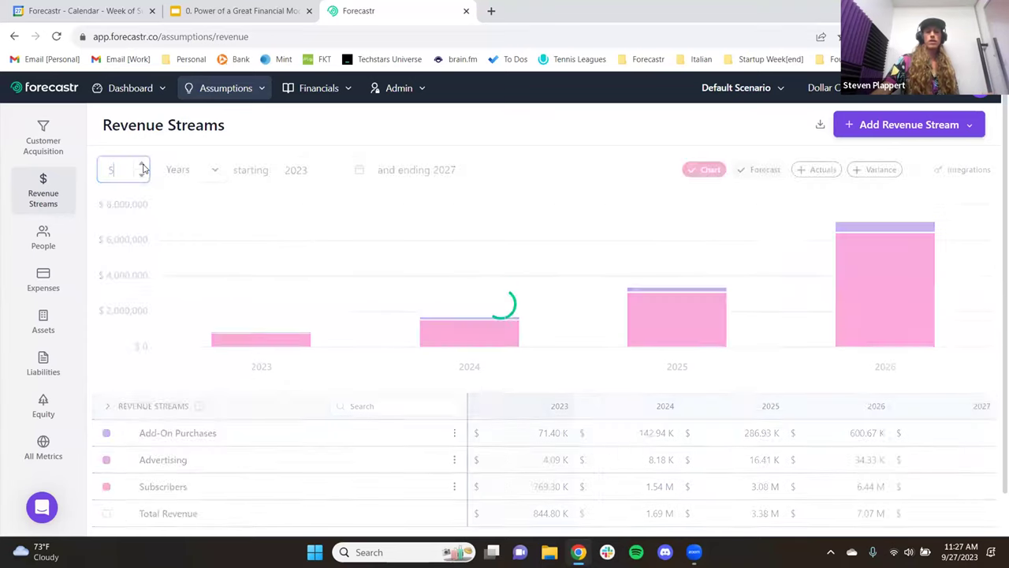
click(508, 156)
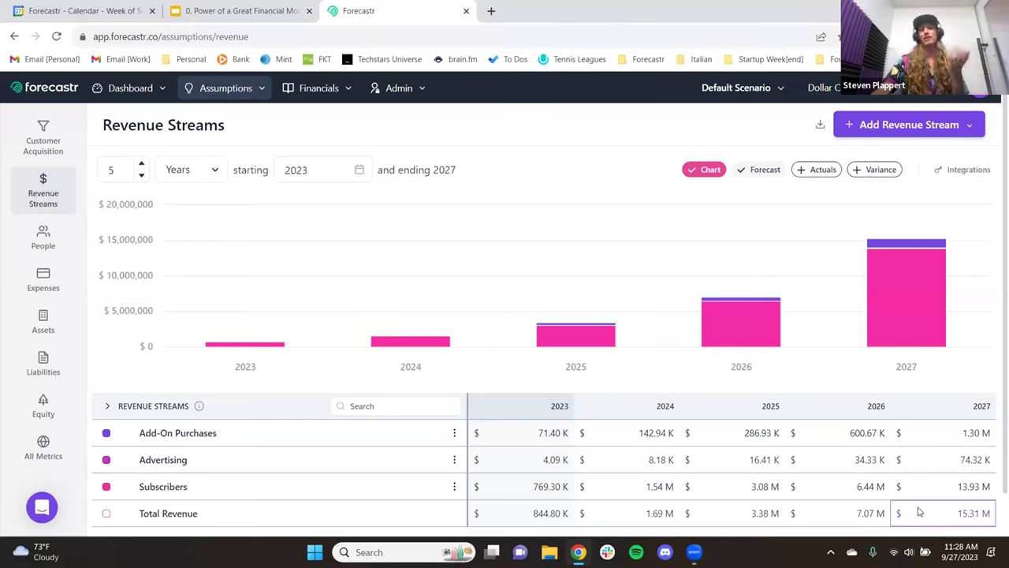
Step: Edit the Subscribers revenue stream to set its monthly price to $39.99, and save it
click(455, 487)
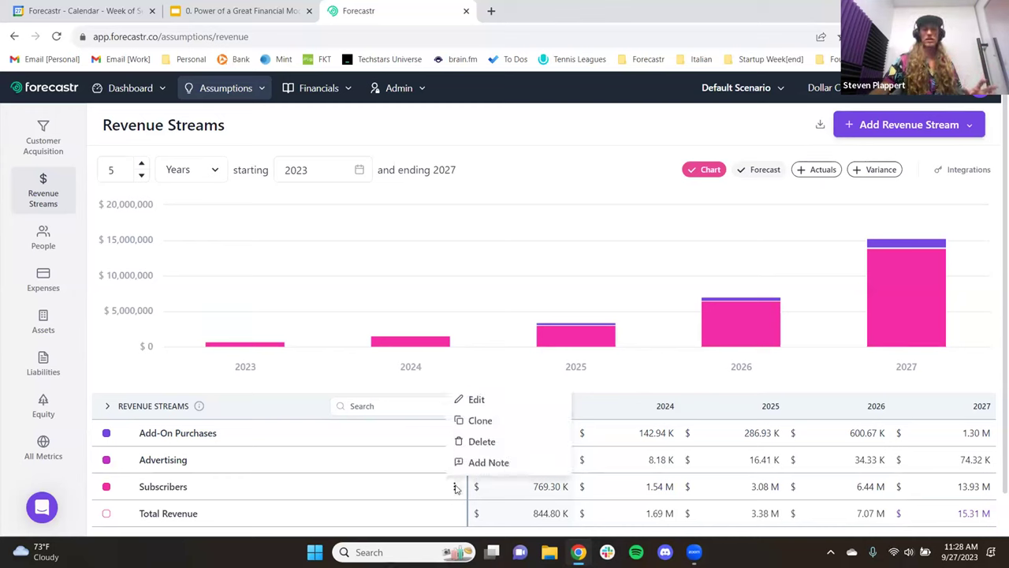
click(476, 399)
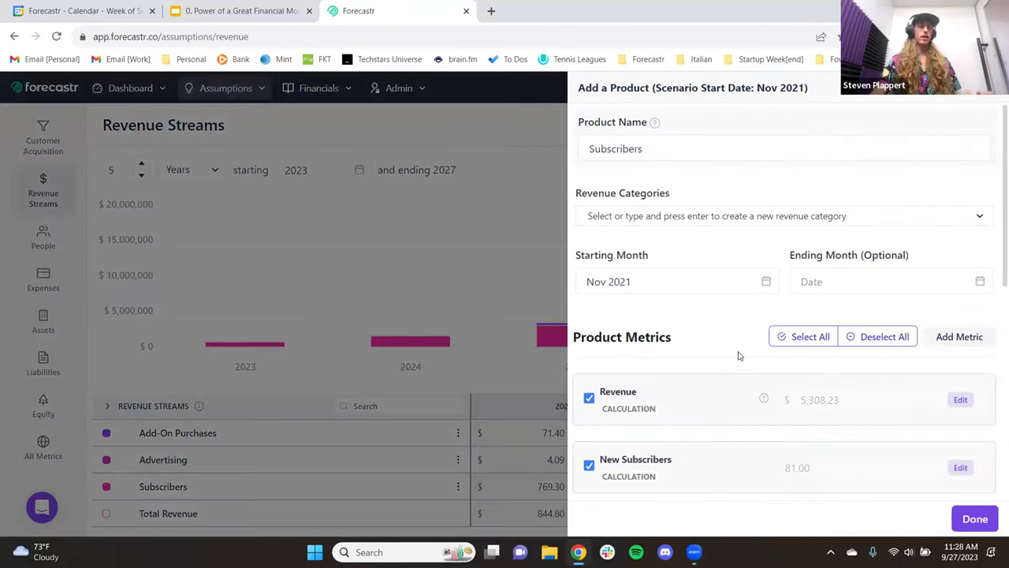
scroll(741, 356, down, 6)
click(812, 377)
text(39.99)
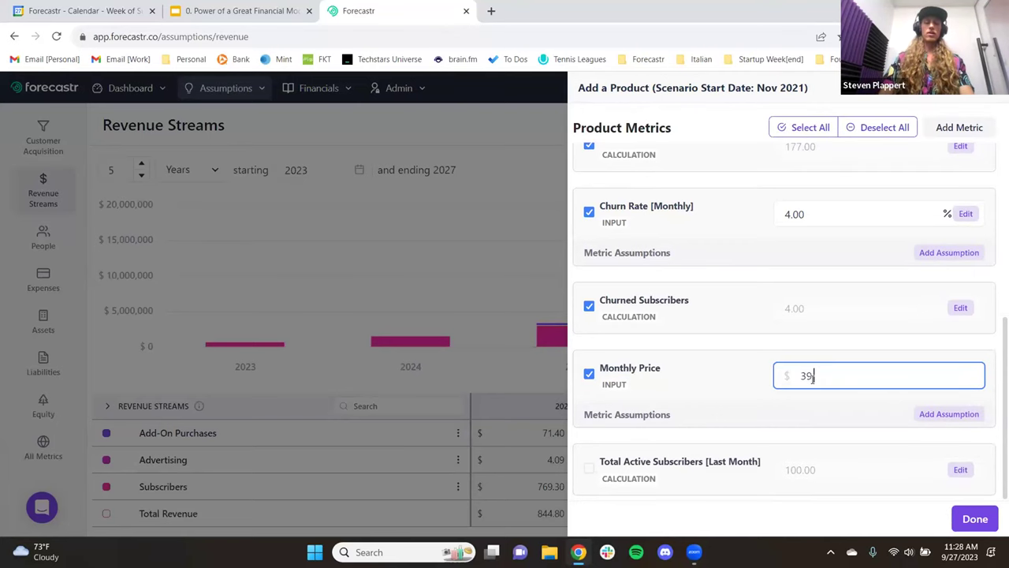
click(751, 374)
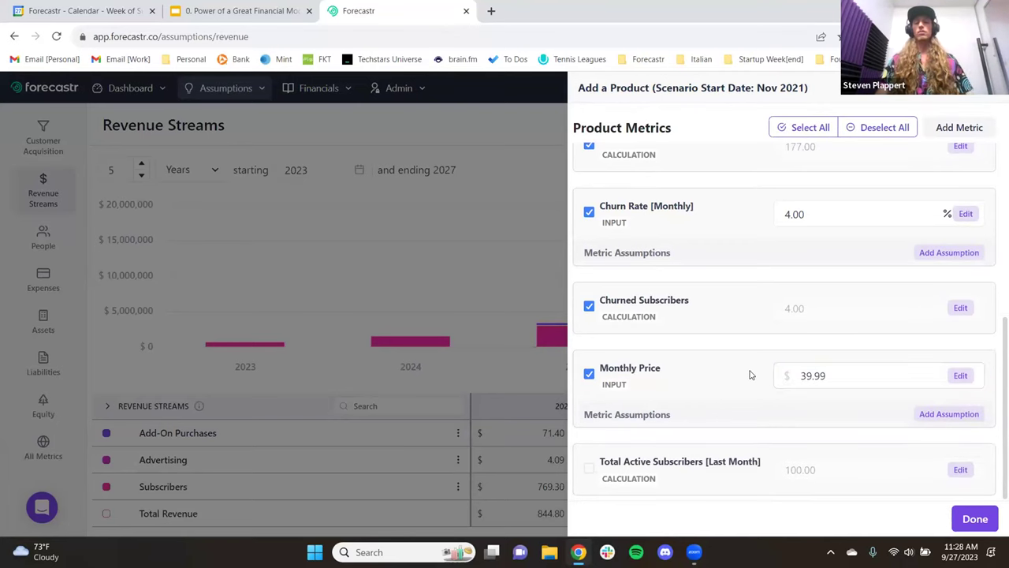
click(976, 517)
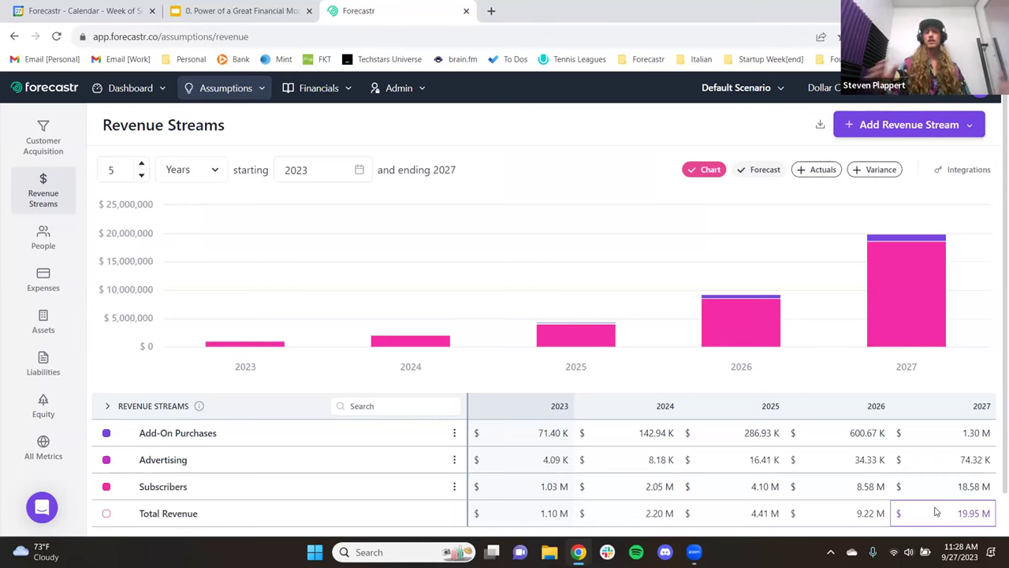
Step: Set the Subscribers revenue stream's monthly churn rate to 5.33% and save it
click(454, 487)
click(475, 398)
scroll(732, 347, down, 6)
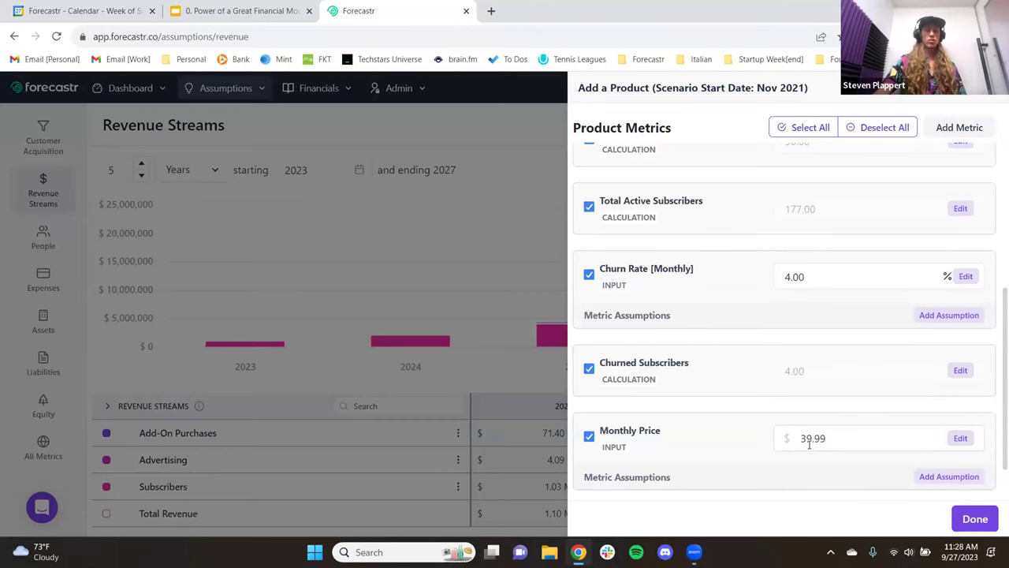
click(791, 281)
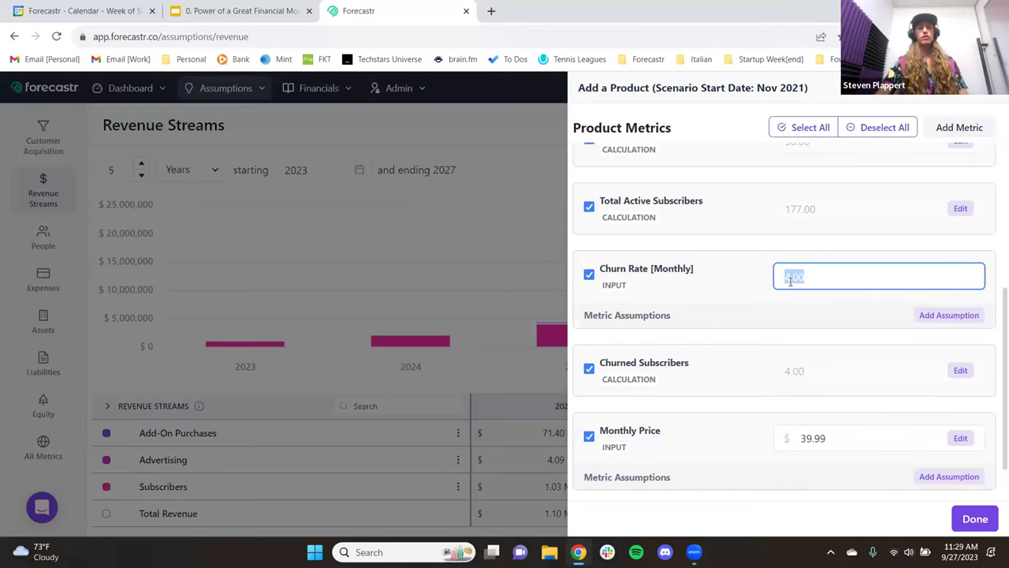
text(5.33)
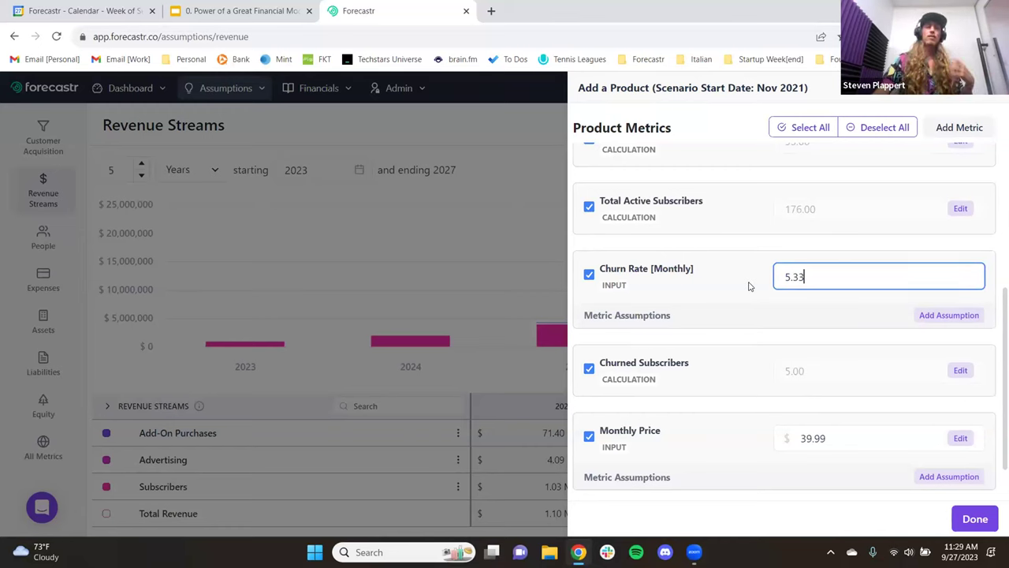
click(752, 290)
click(969, 521)
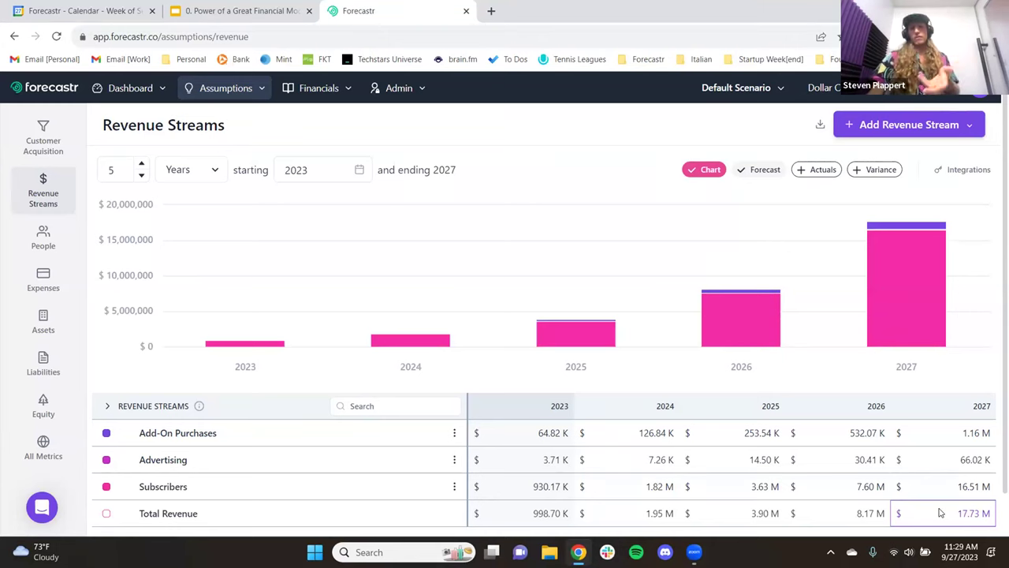
Step: Raise the Subscribers revenue stream's monthly churn rate to 6% and save it
click(454, 486)
click(466, 401)
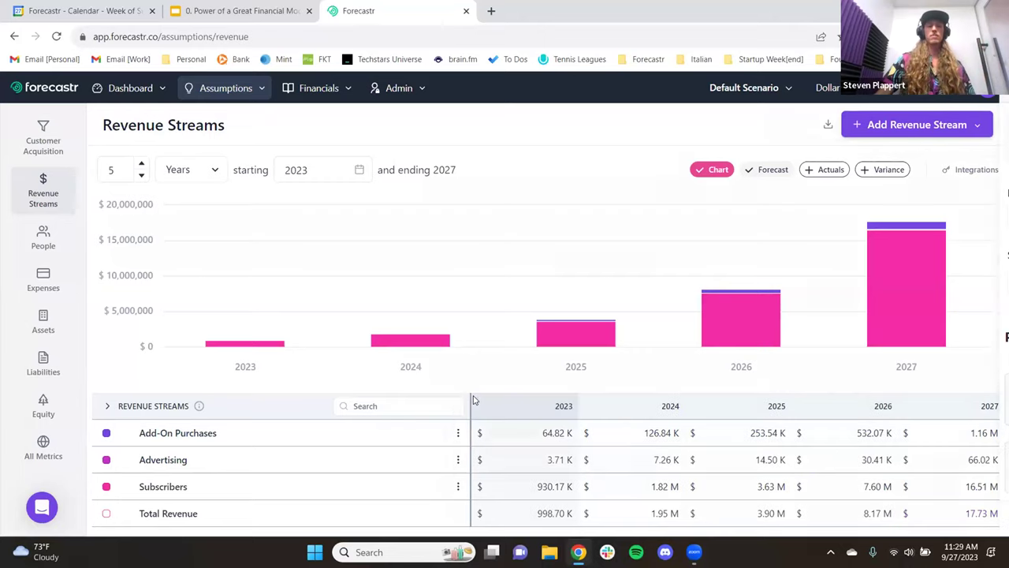
scroll(782, 365, down, 1)
scroll(783, 366, down, 3)
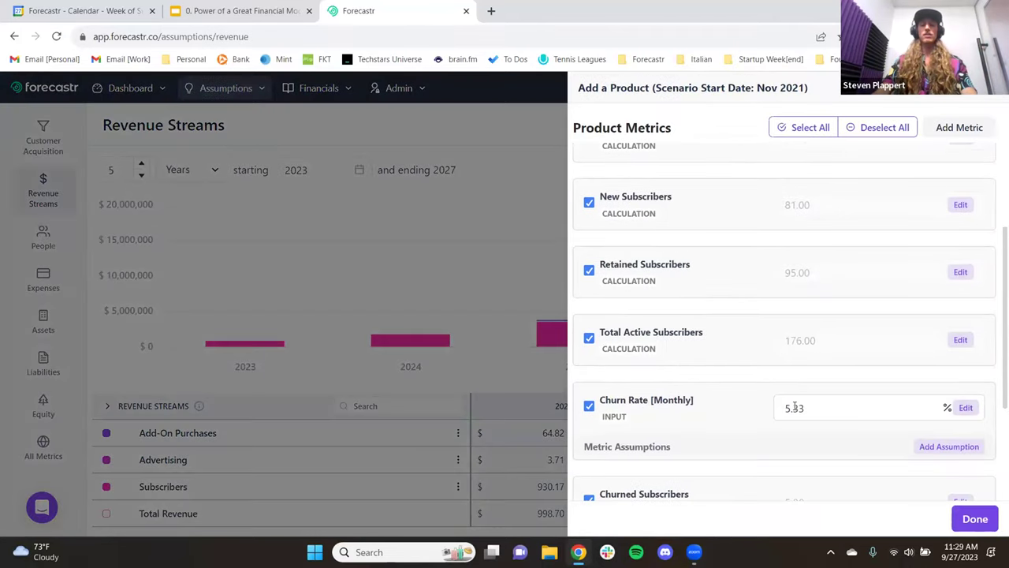
triple_click(795, 407)
text(6)
click(760, 418)
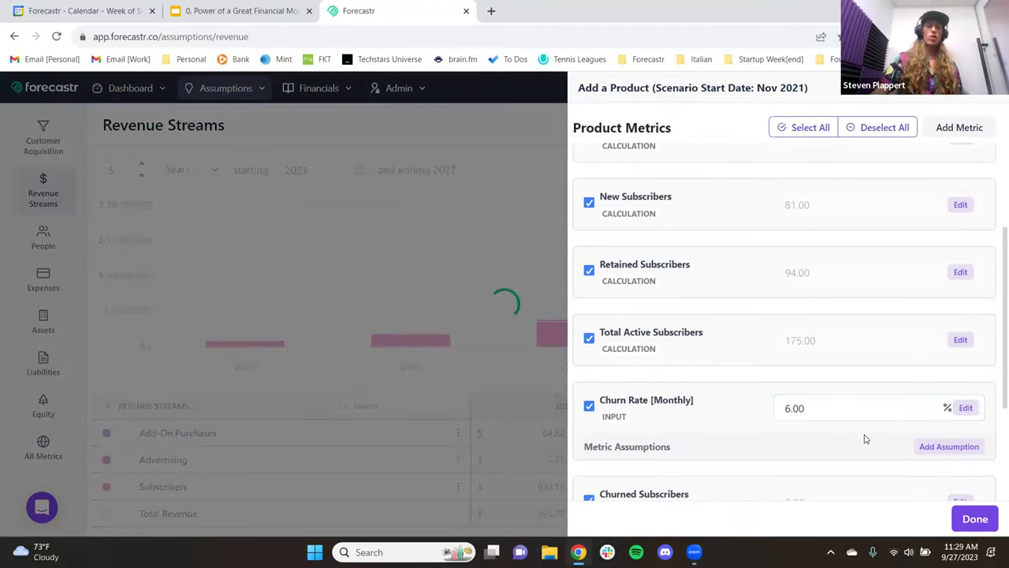
click(968, 518)
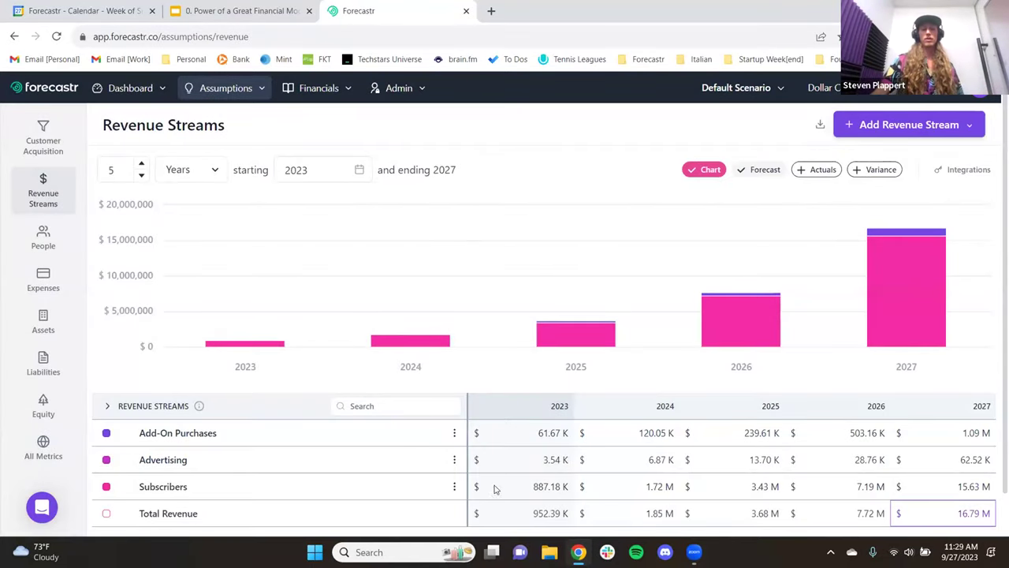
Step: Raise the Subscribers revenue stream's monthly churn rate to 7% and save it
click(454, 486)
click(476, 399)
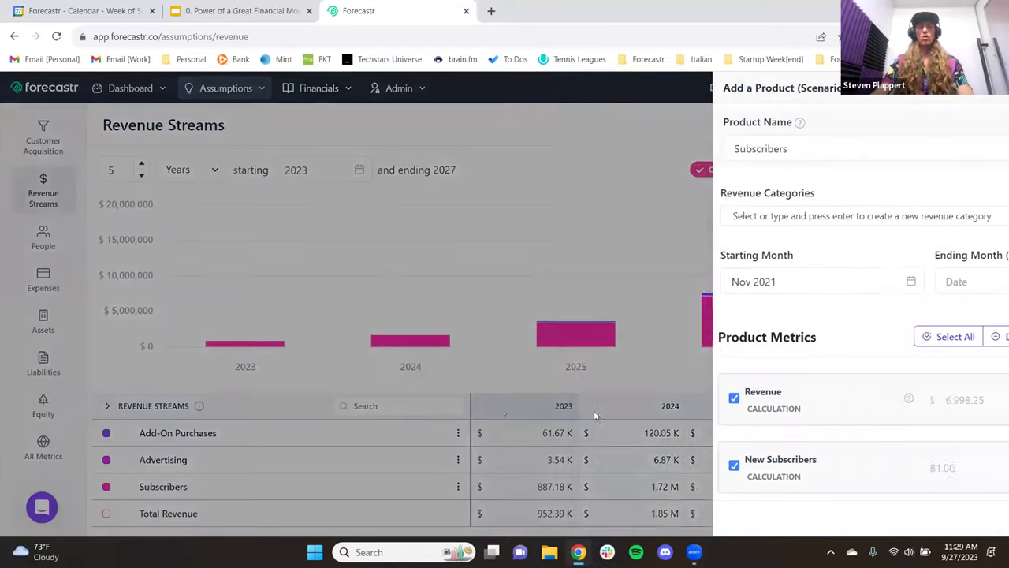
scroll(842, 410, down, 5)
click(794, 408)
text(7)
click(816, 440)
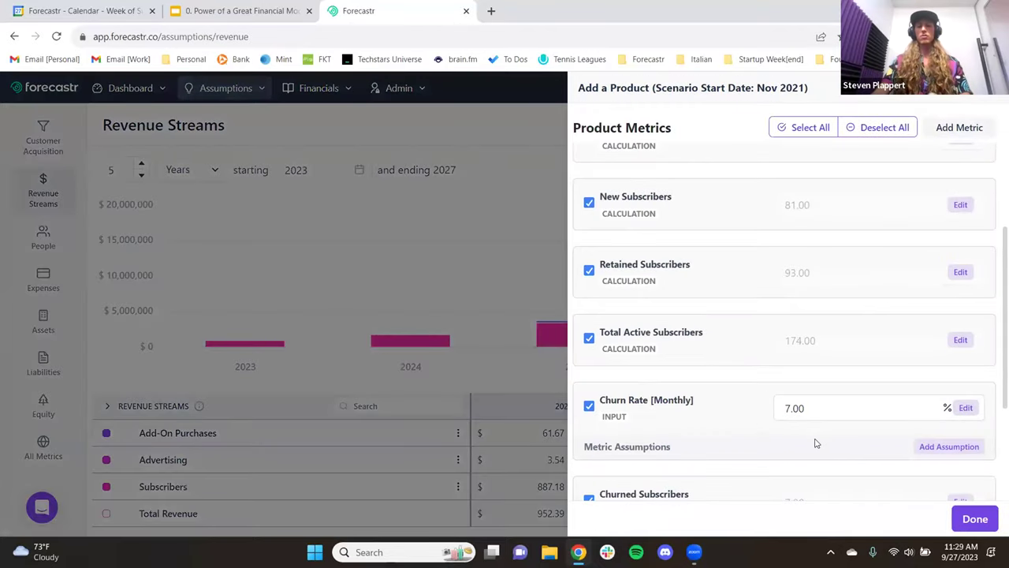
click(974, 518)
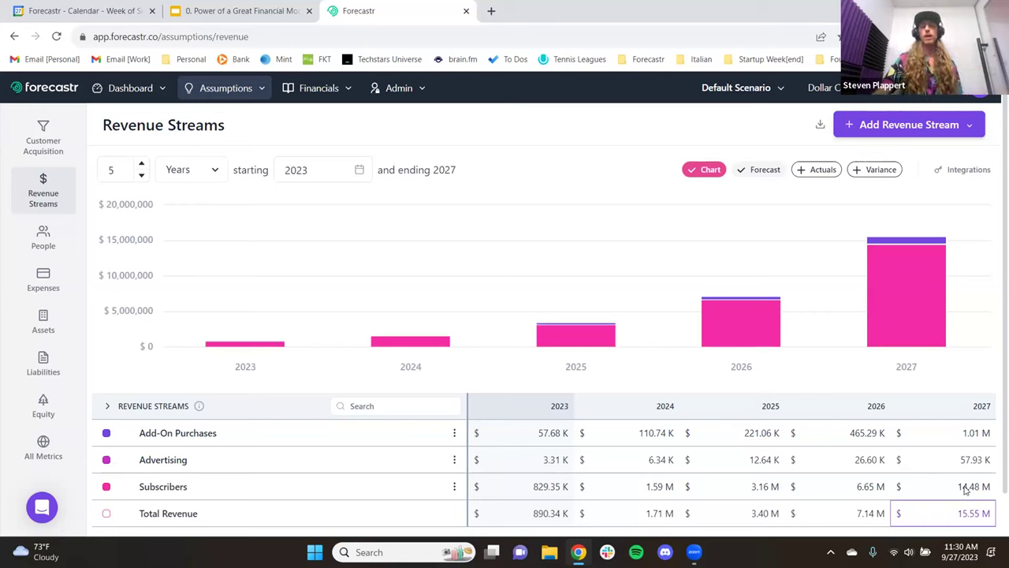
Step: Return the Subscribers revenue stream's monthly churn rate to 4% and save it
click(454, 487)
click(476, 399)
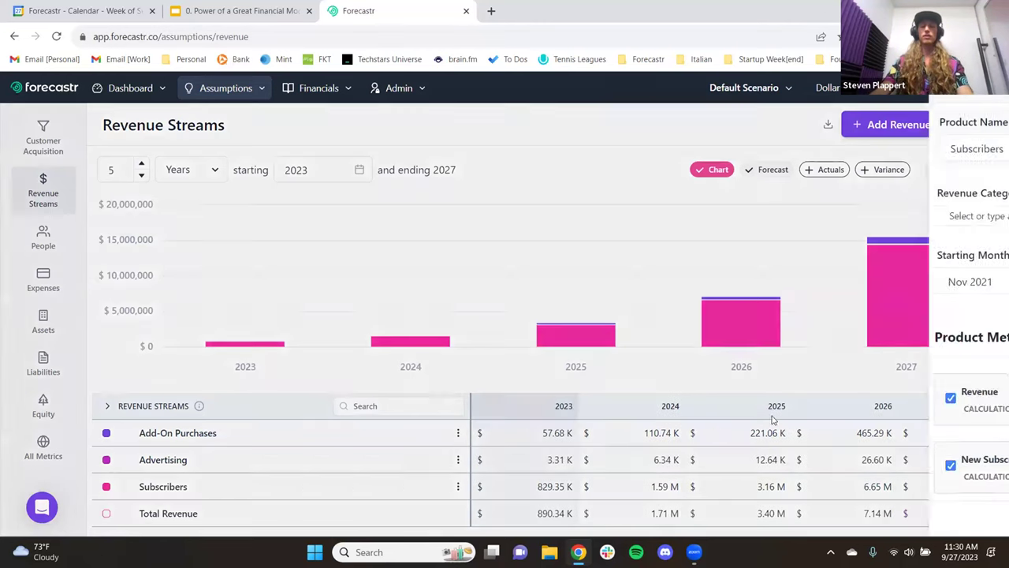
scroll(788, 398, down, 3)
double_click(790, 408)
text(4)
click(755, 413)
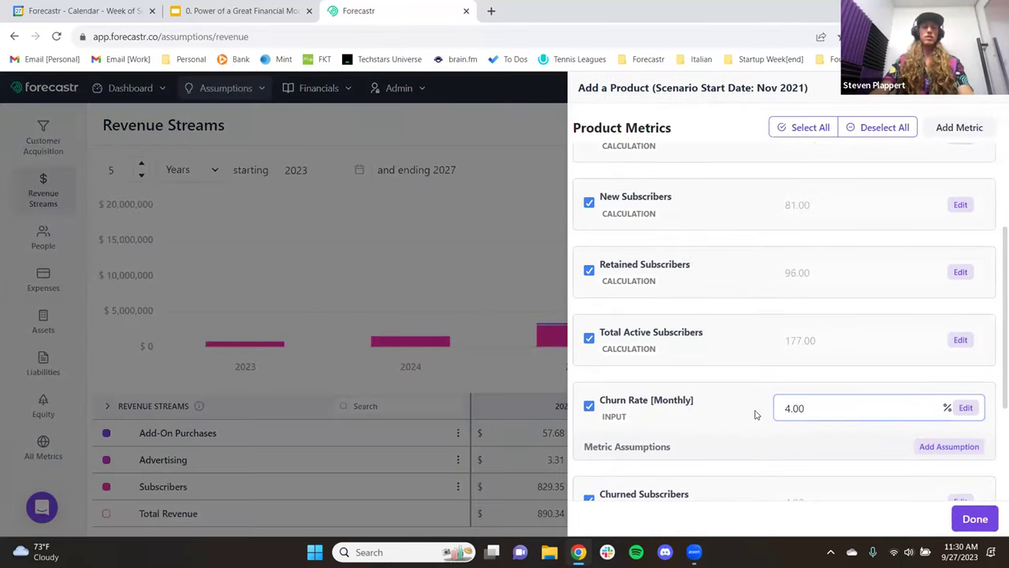
click(975, 518)
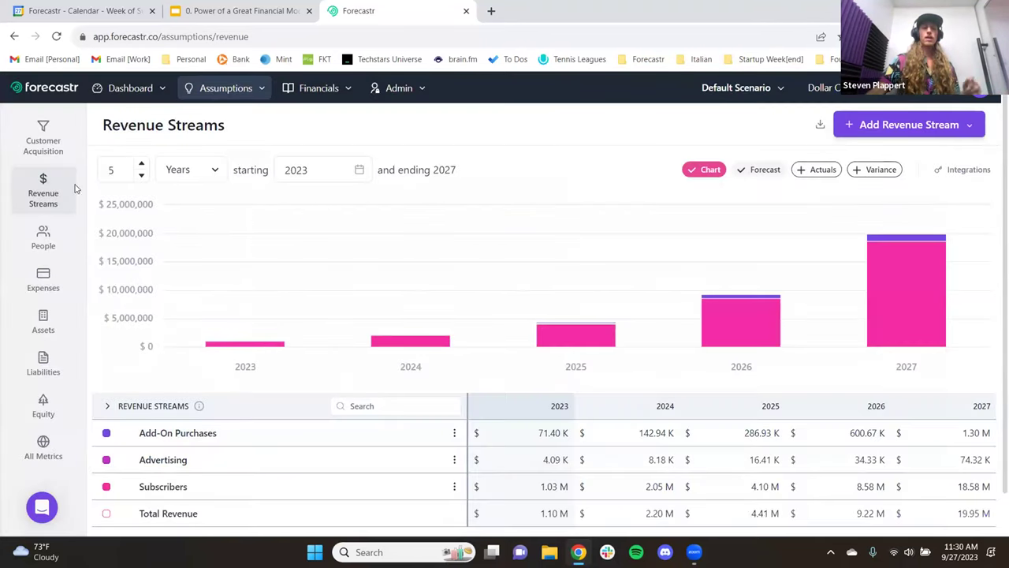
Step: Set the Organic Website Traffic funnel's conversion rate to 1.33% in the customer acquisition assumptions, and return to the revenue streams forecast
click(49, 149)
scroll(331, 331, down, 2)
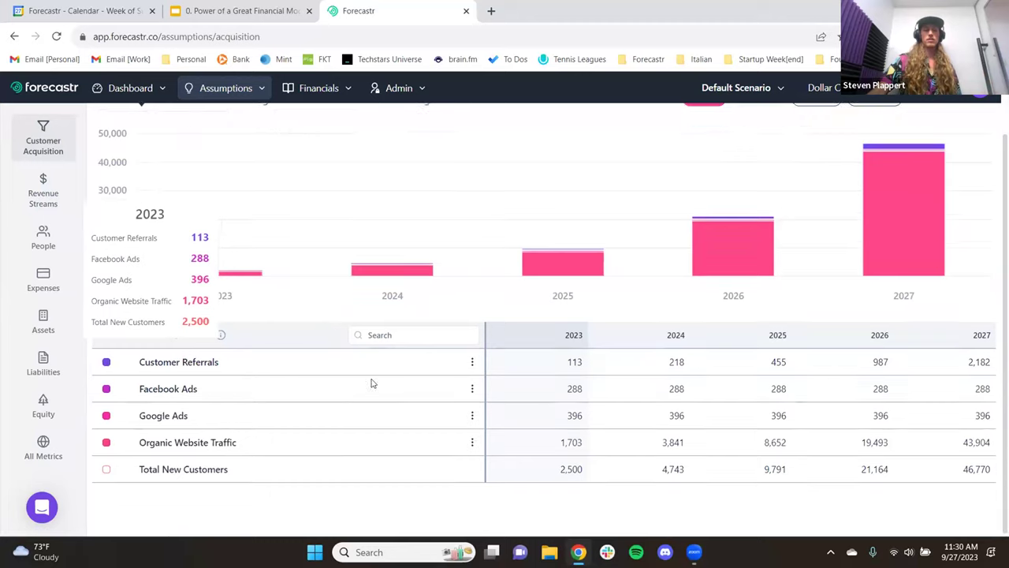
click(472, 440)
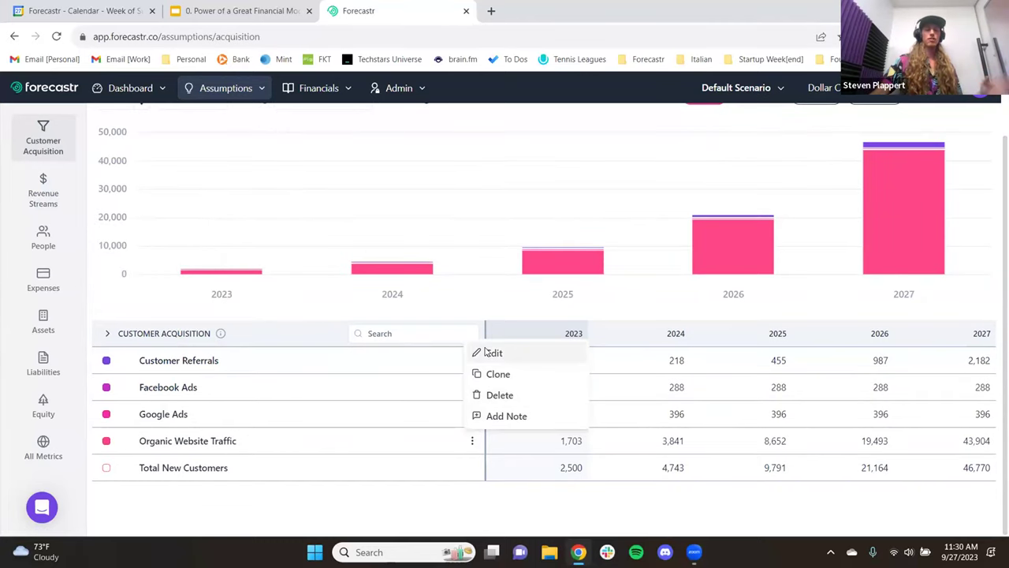
click(488, 353)
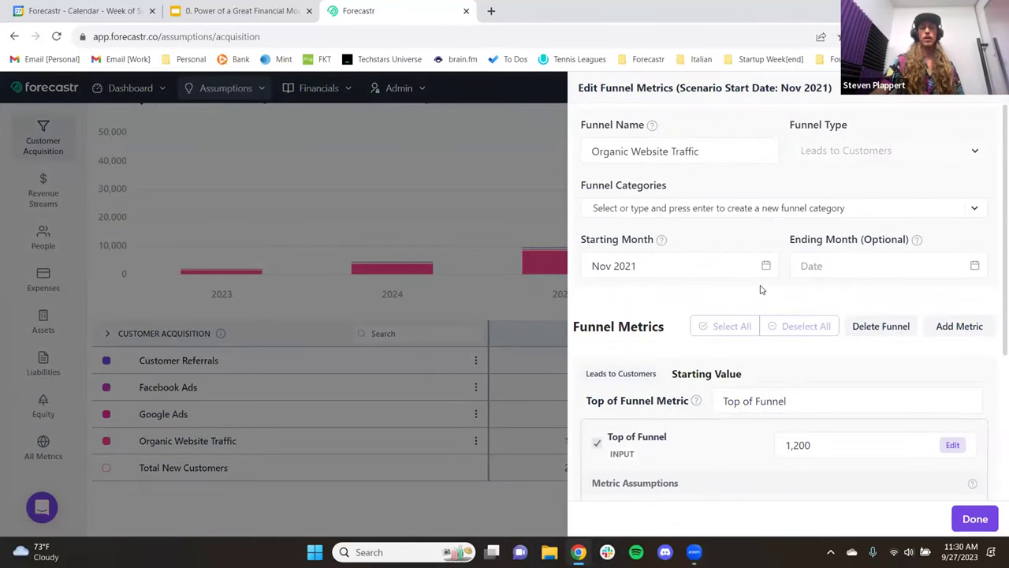
scroll(709, 355, down, 3)
double_click(606, 464)
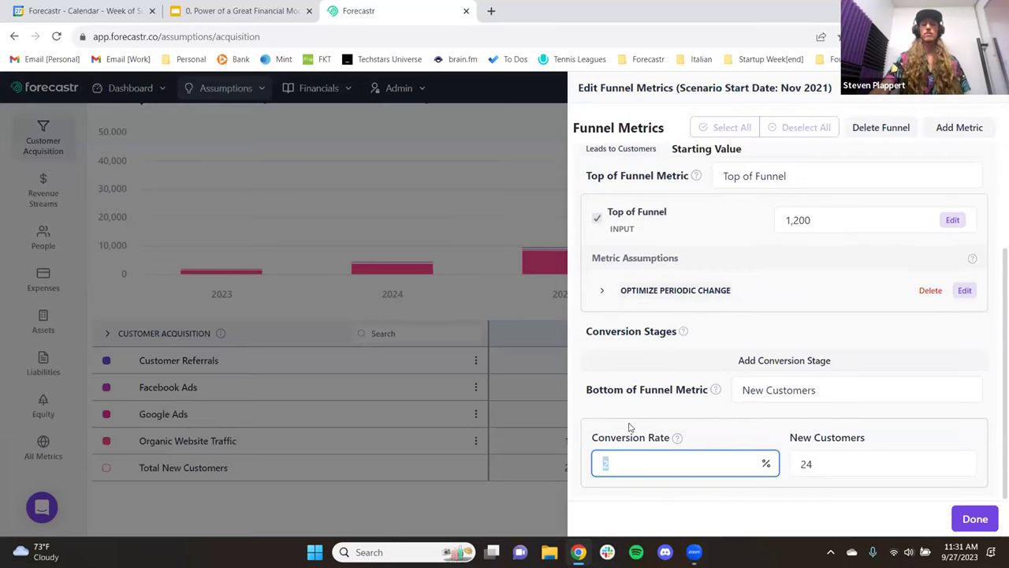
text(1.33)
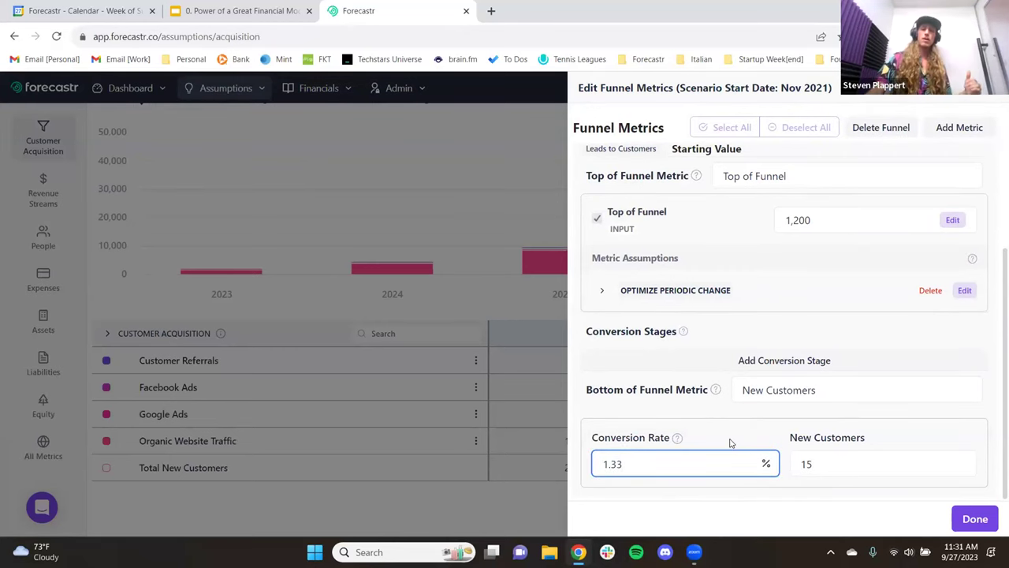
click(970, 518)
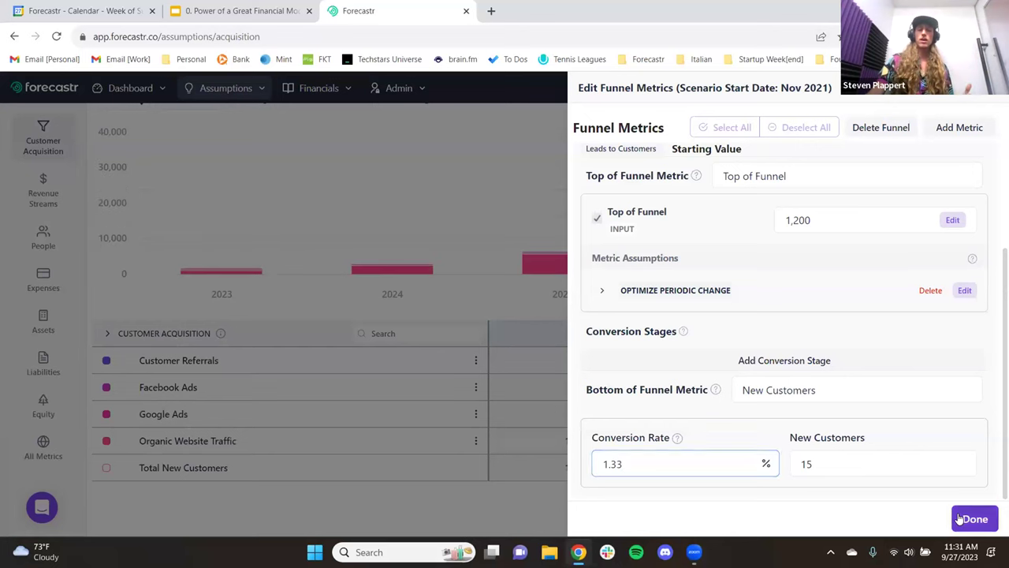
click(51, 207)
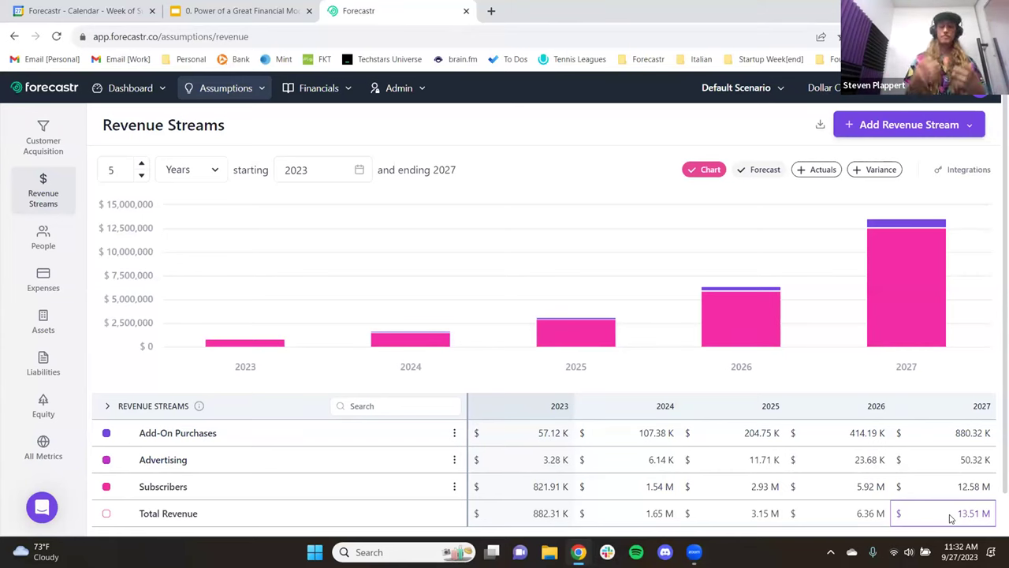
Step: Open the customer acquisition assumptions and switch the forecast to a monthly view
mouse_move(805, 289)
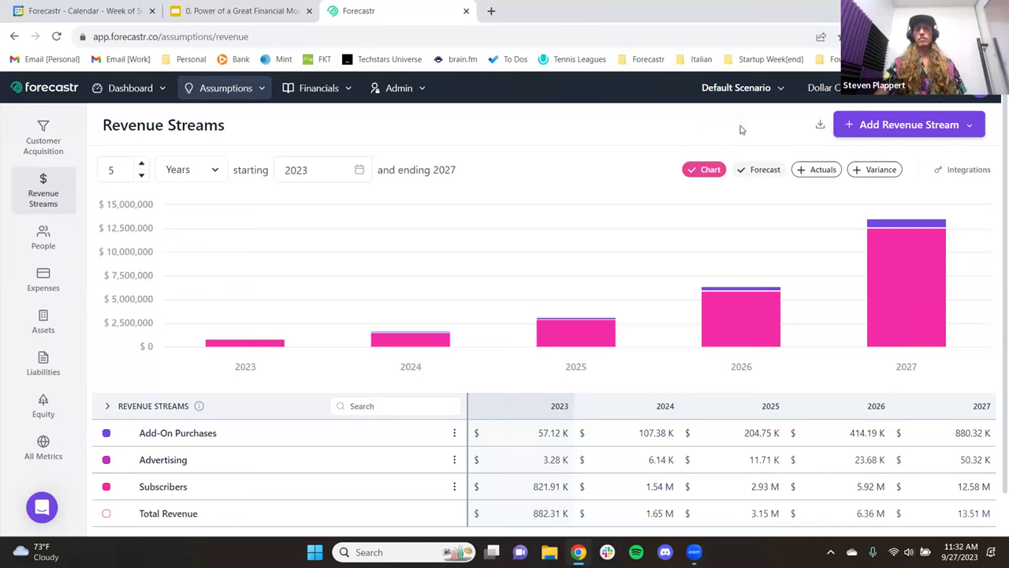
click(43, 140)
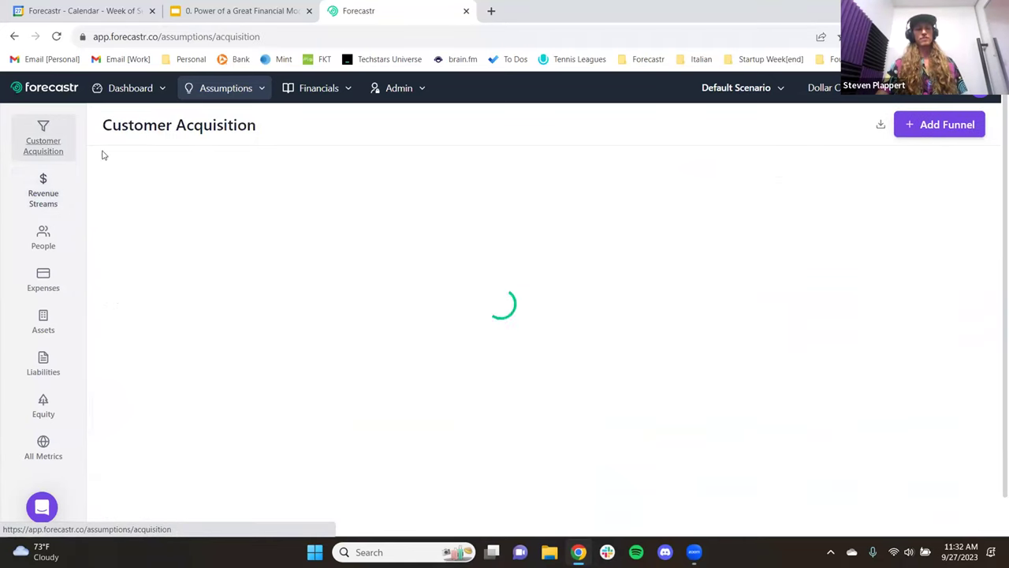
click(203, 176)
click(199, 192)
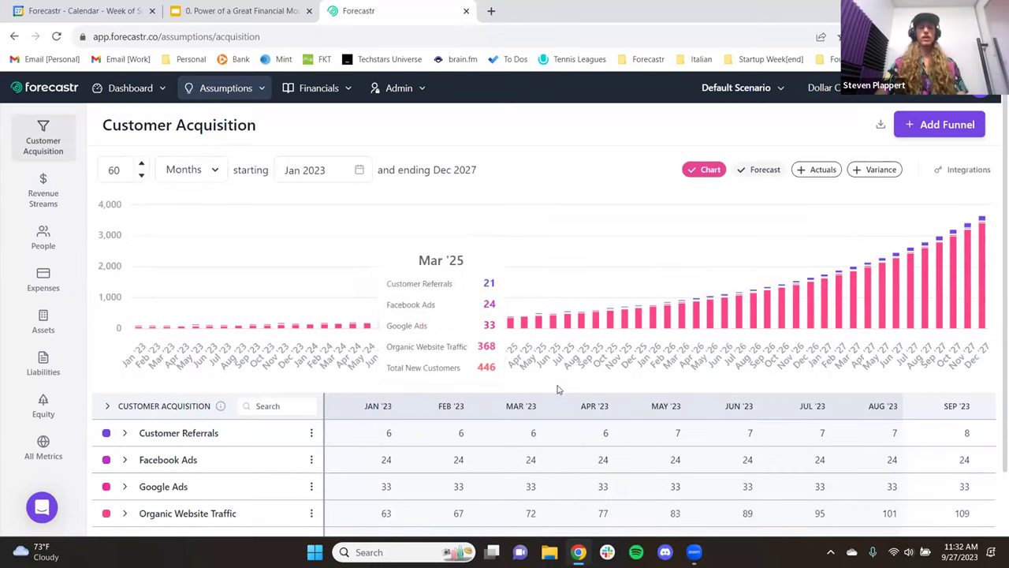
Step: Examine the monthly total new customers, checking August 2023, December 2023 and December 2024
scroll(556, 386, down, 2)
scroll(562, 386, right, 5)
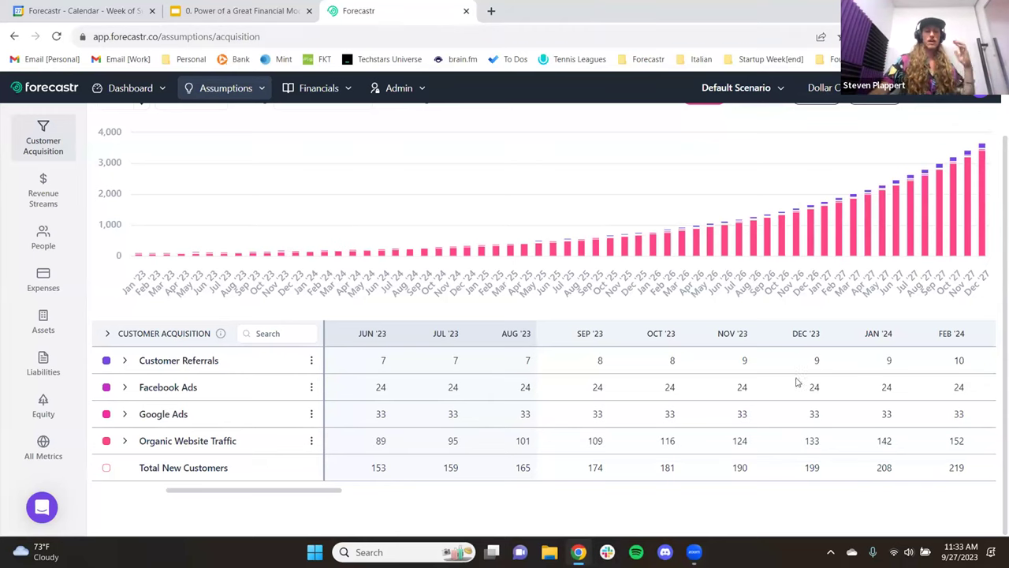
click(507, 474)
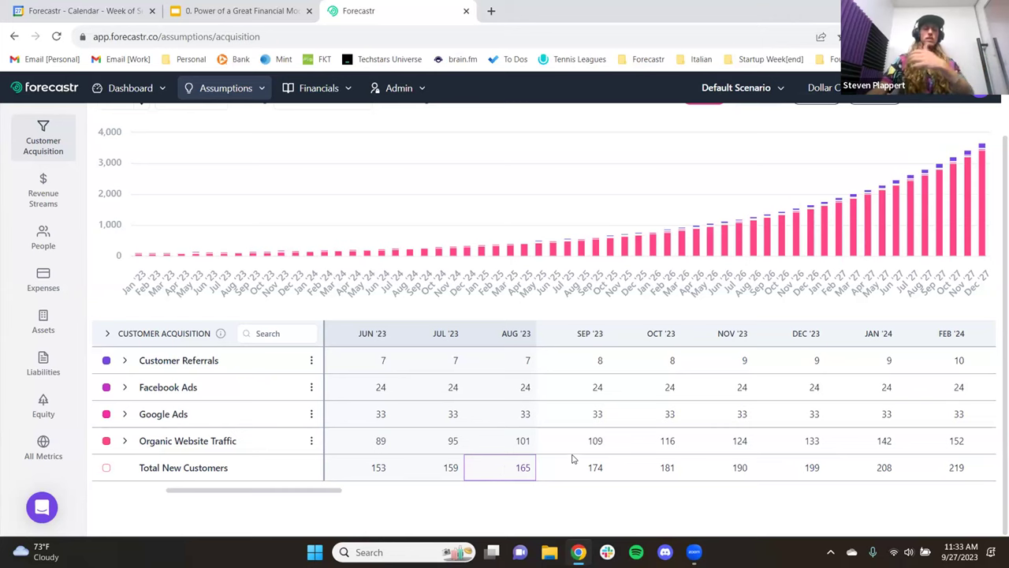
click(805, 468)
scroll(802, 451, right, 10)
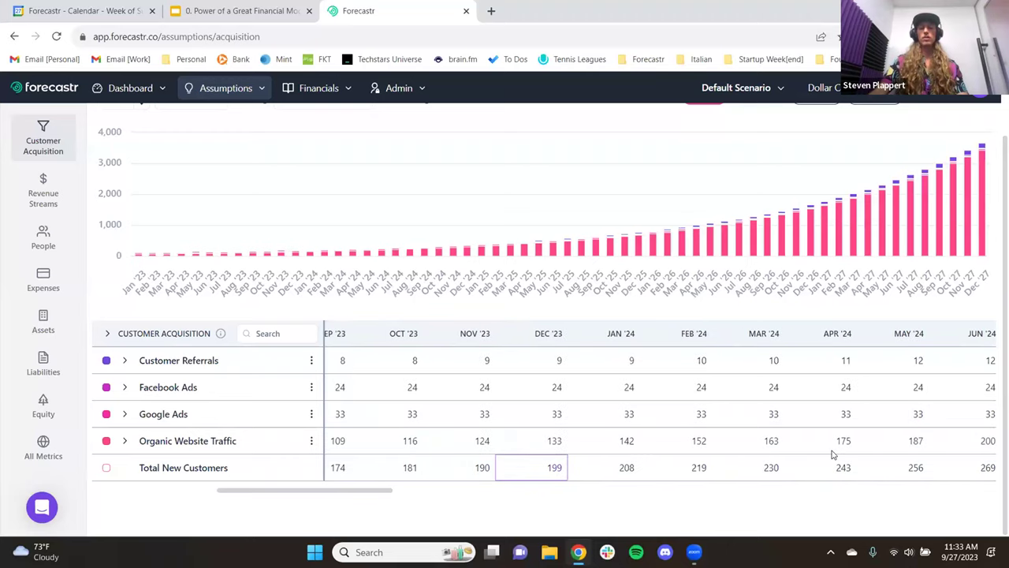
click(914, 468)
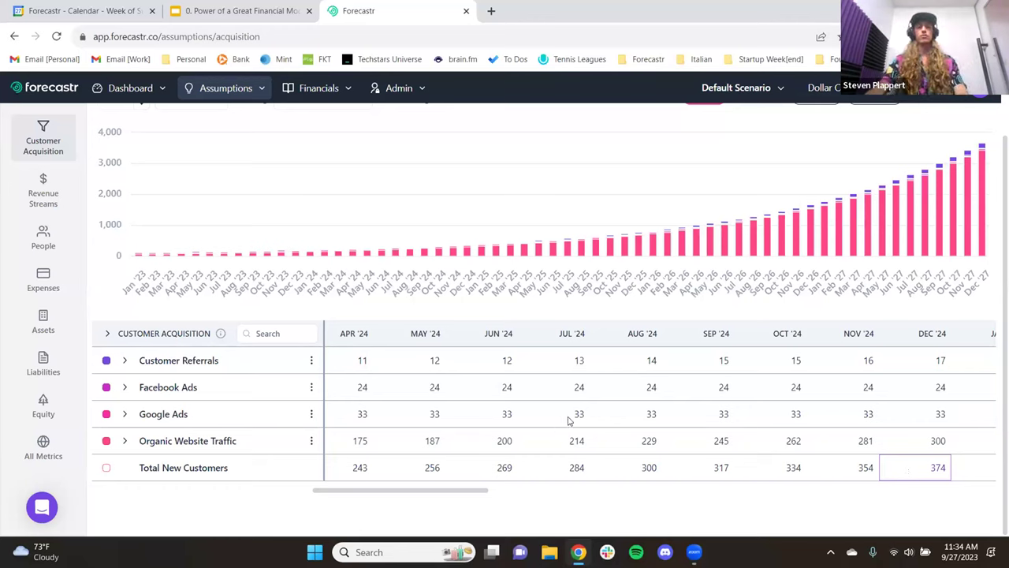
scroll(581, 420, left, 4)
scroll(579, 420, left, 6)
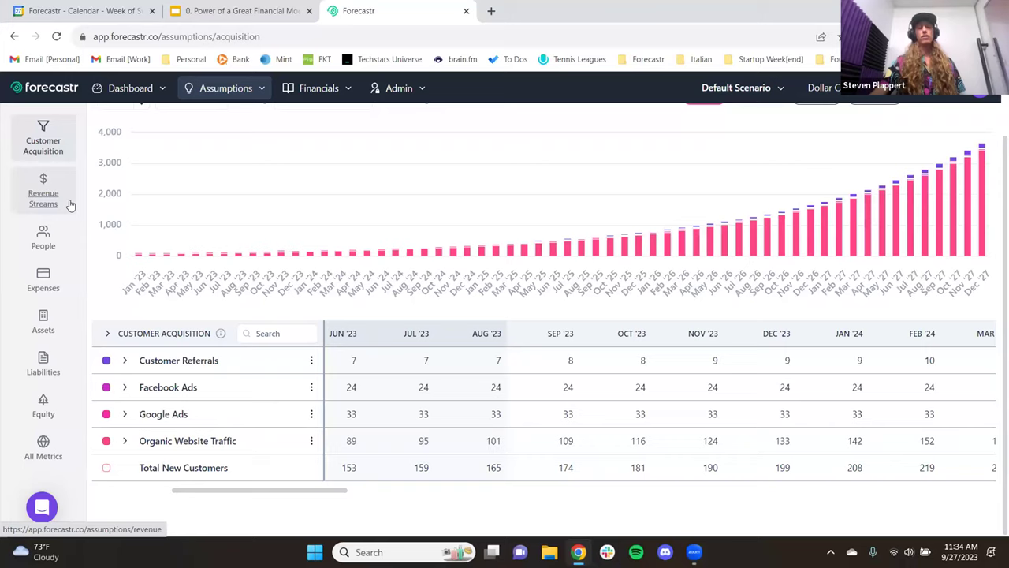
Step: Review the monthly total revenue in the revenue streams forecast through December 2024
click(69, 202)
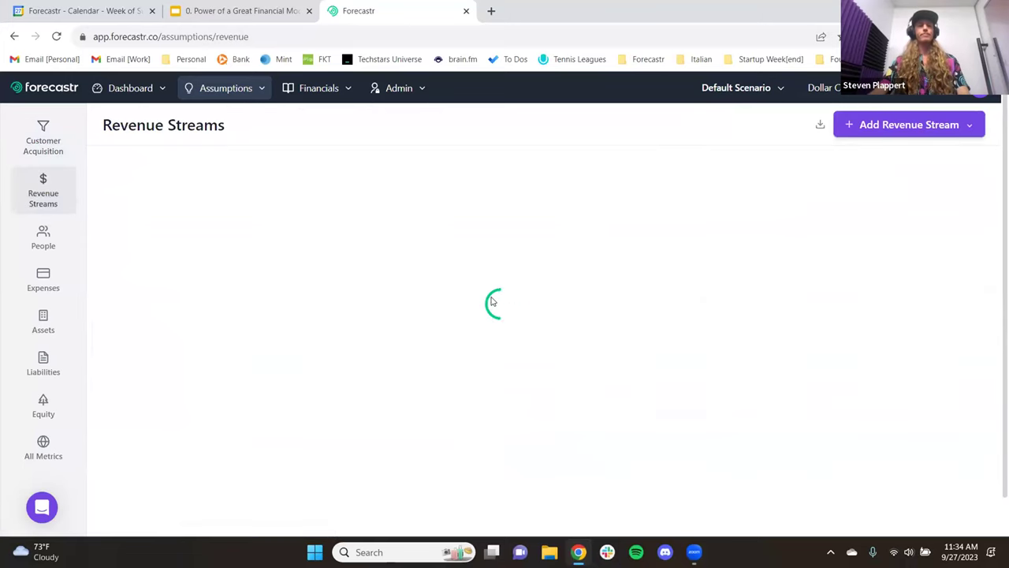
scroll(608, 440, right, 8)
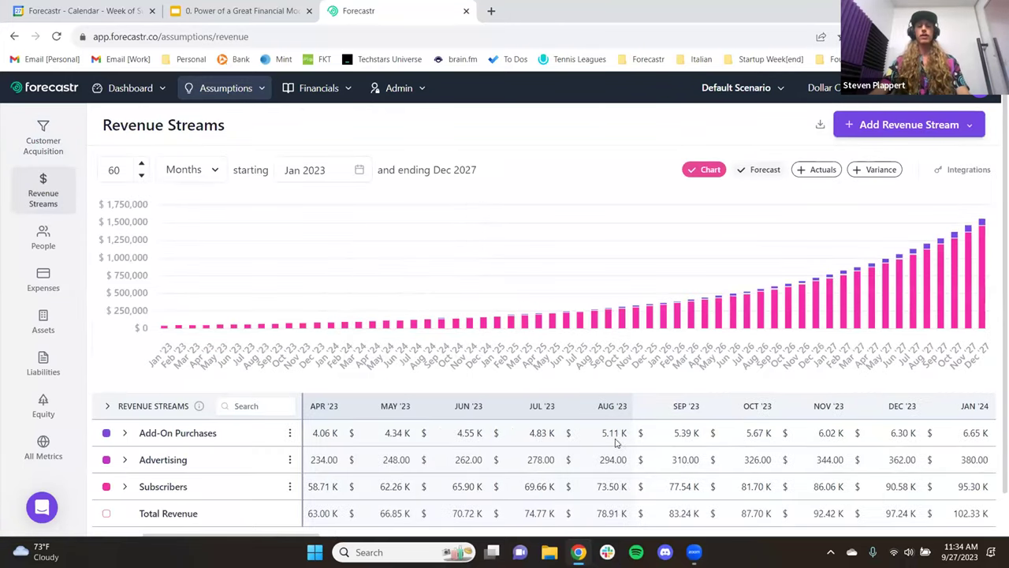
scroll(683, 436, right, 5)
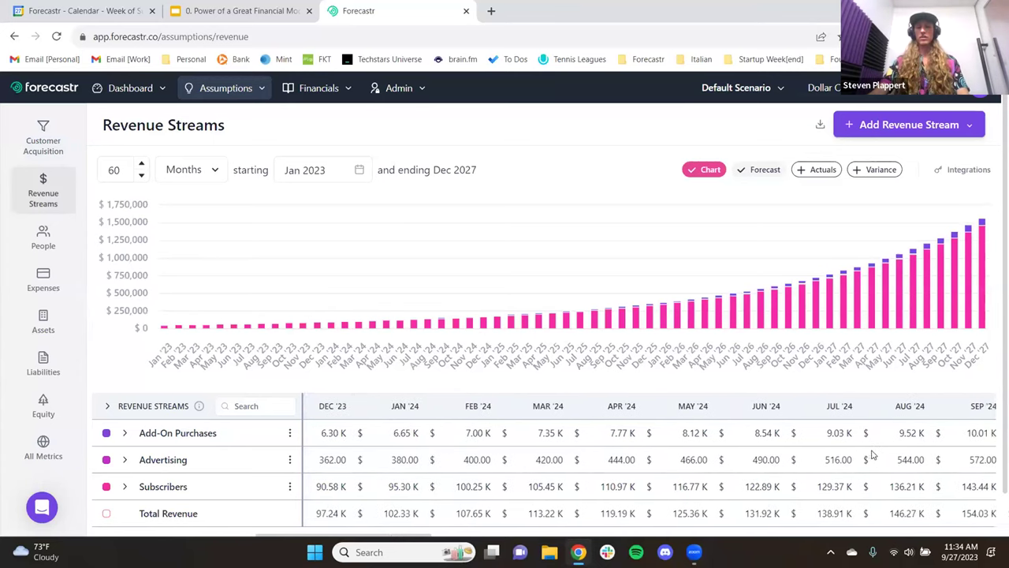
scroll(884, 455, right, 2)
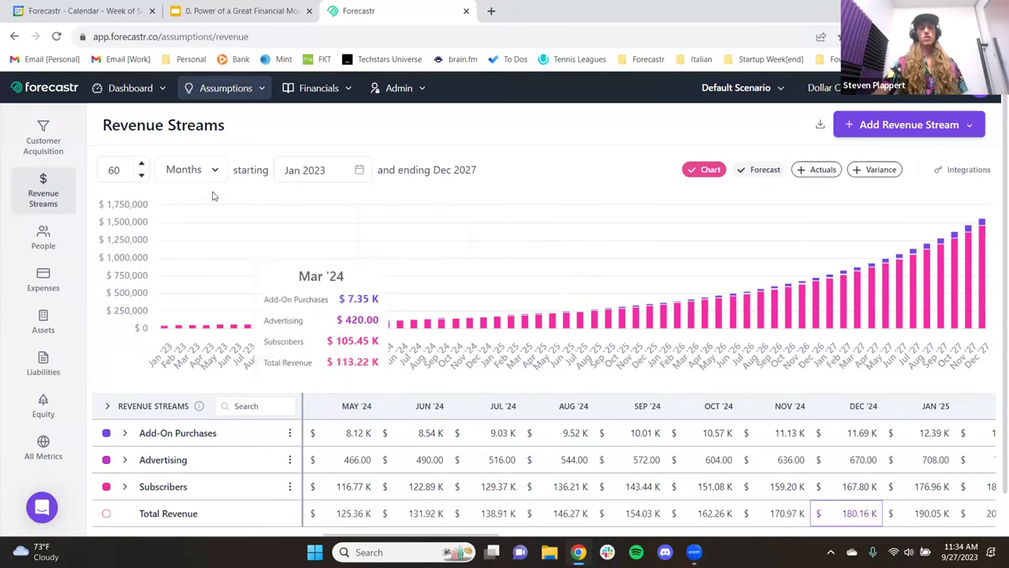
Step: Back in customer acquisition, inspect the Organic Website Traffic funnel's starting value and conversion rate, and close its metrics without changing them
click(20, 145)
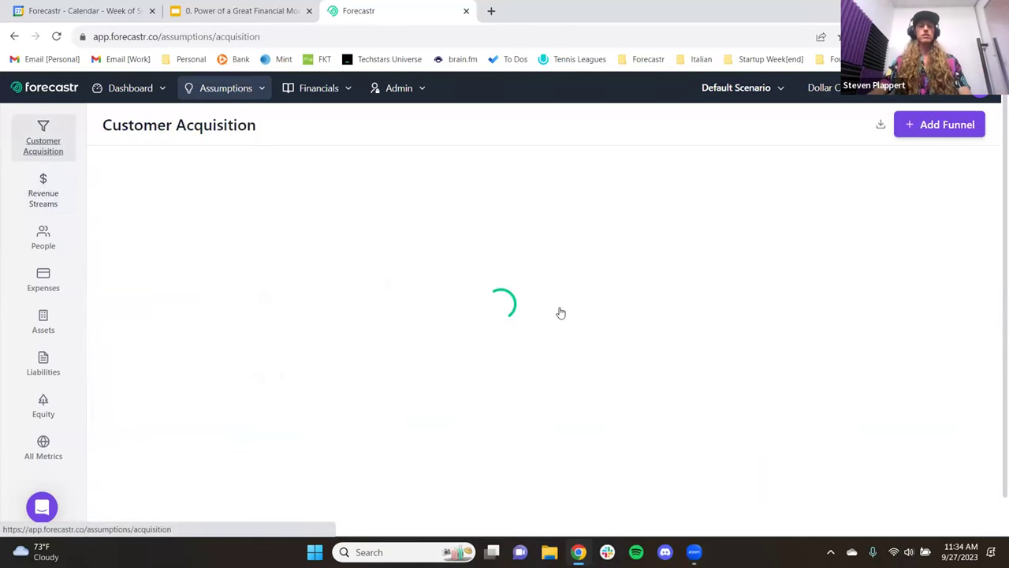
scroll(707, 398, down, 1)
scroll(708, 398, right, 5)
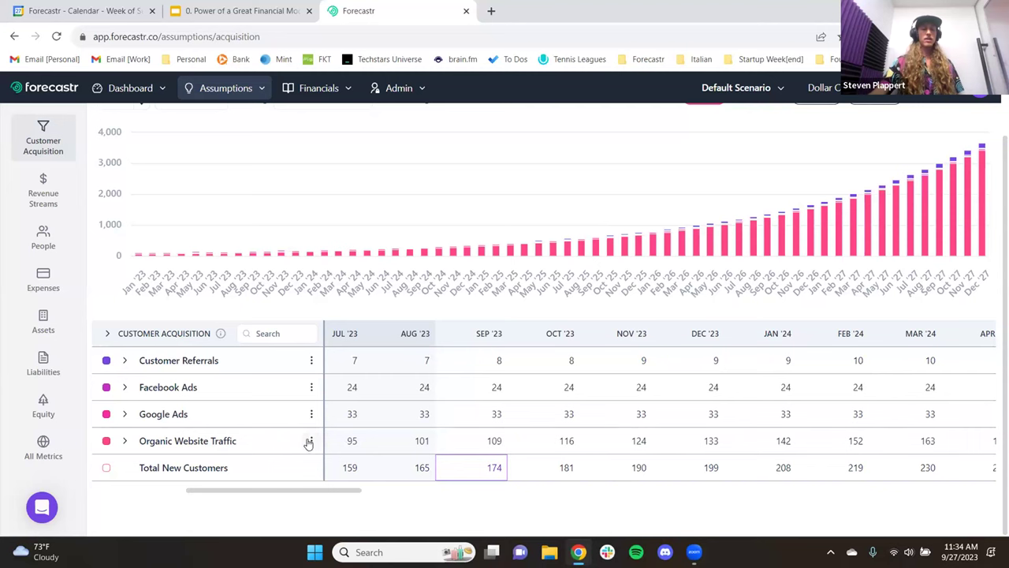
click(125, 440)
click(312, 387)
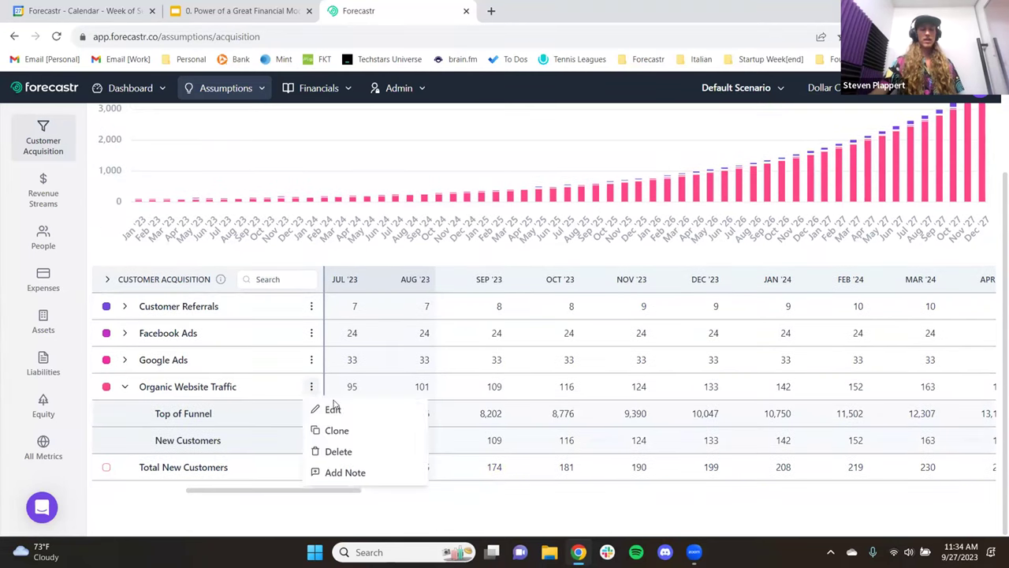
click(347, 414)
scroll(786, 388, down, 3)
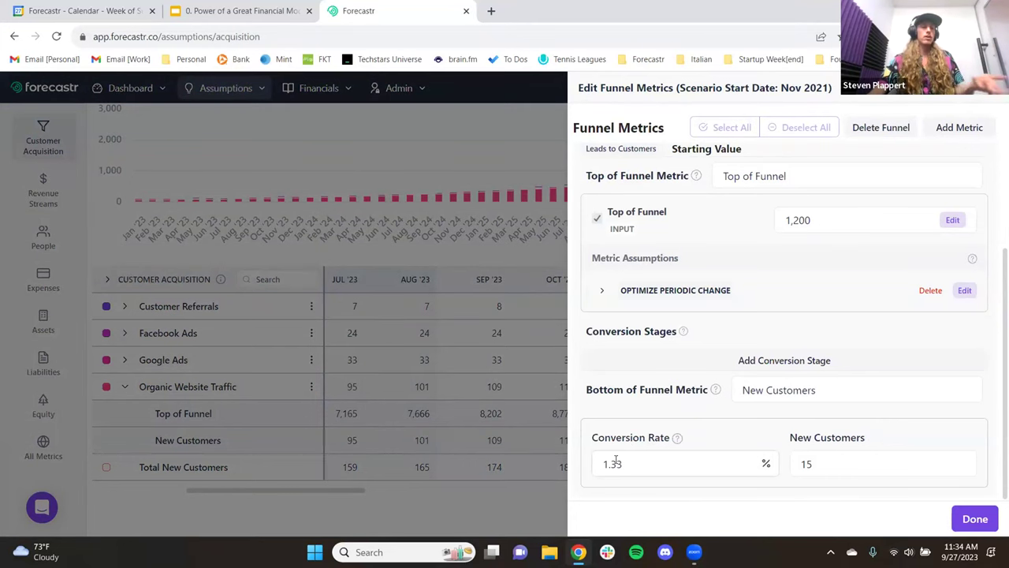
click(985, 96)
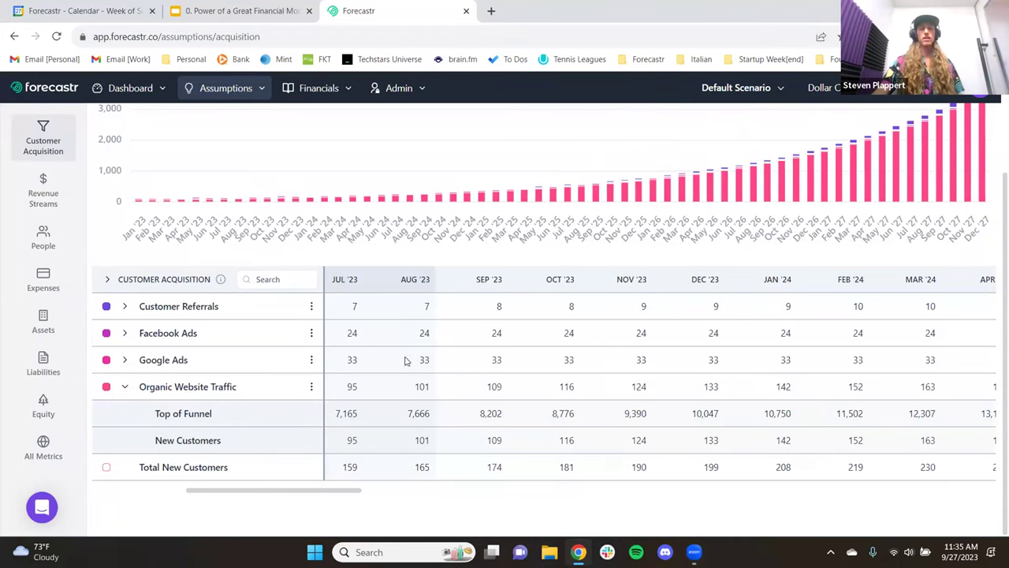
click(126, 387)
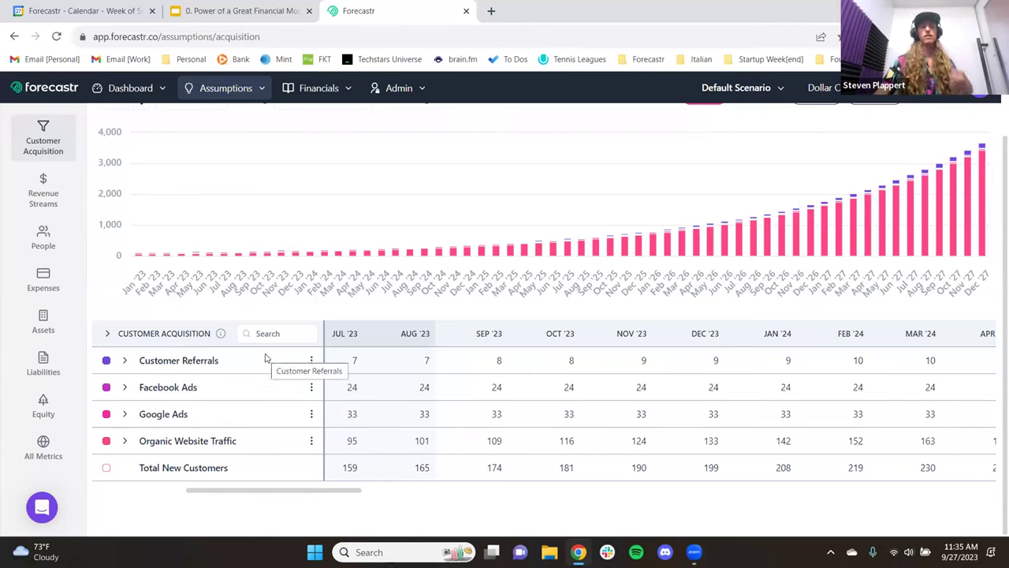
scroll(473, 379, up, 2)
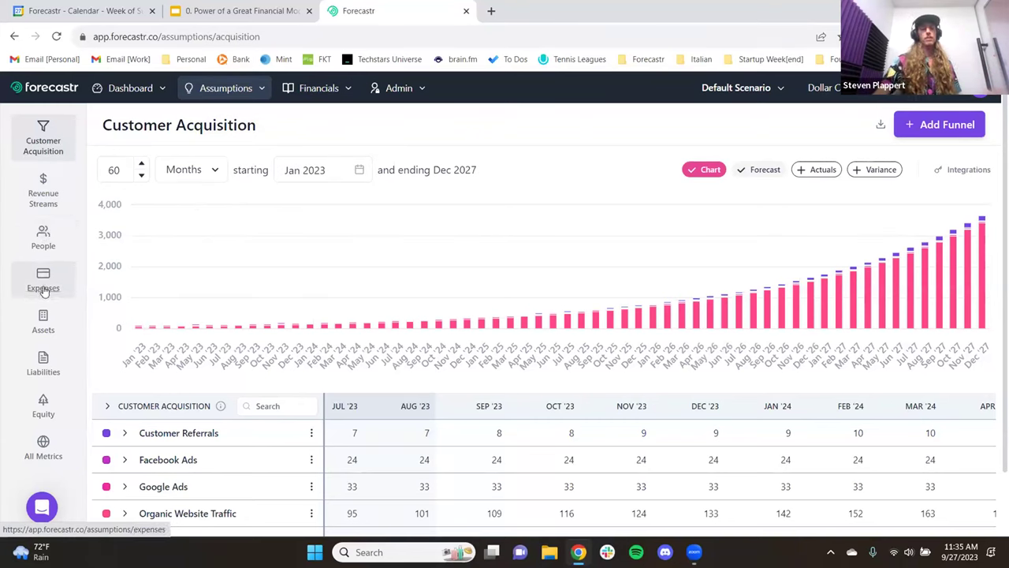
Step: Examine the monthly change in cash and ending cash in the cash flow statement through December 2024, and return to the customer acquisition assumptions
mouse_move(310, 92)
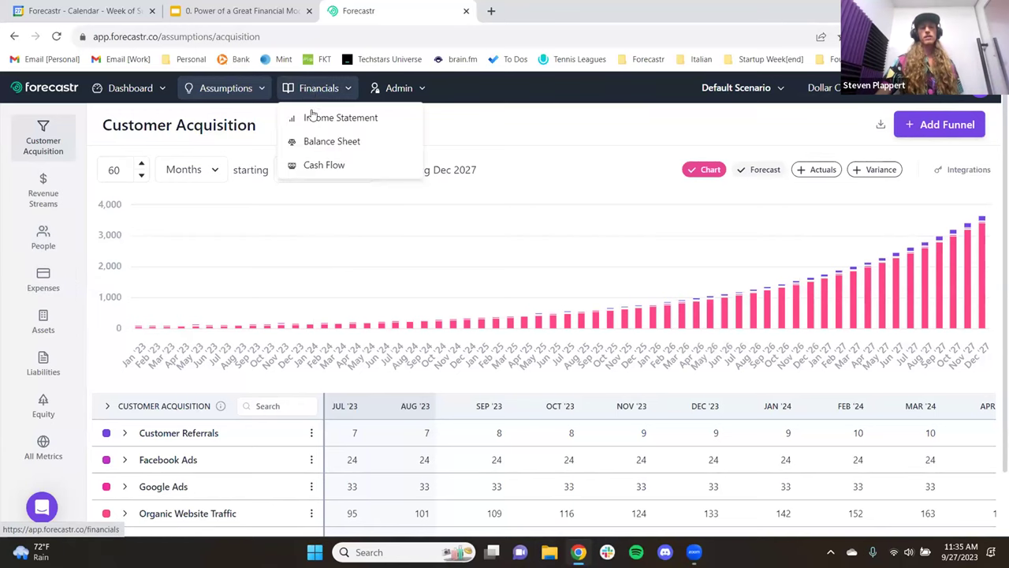
click(320, 169)
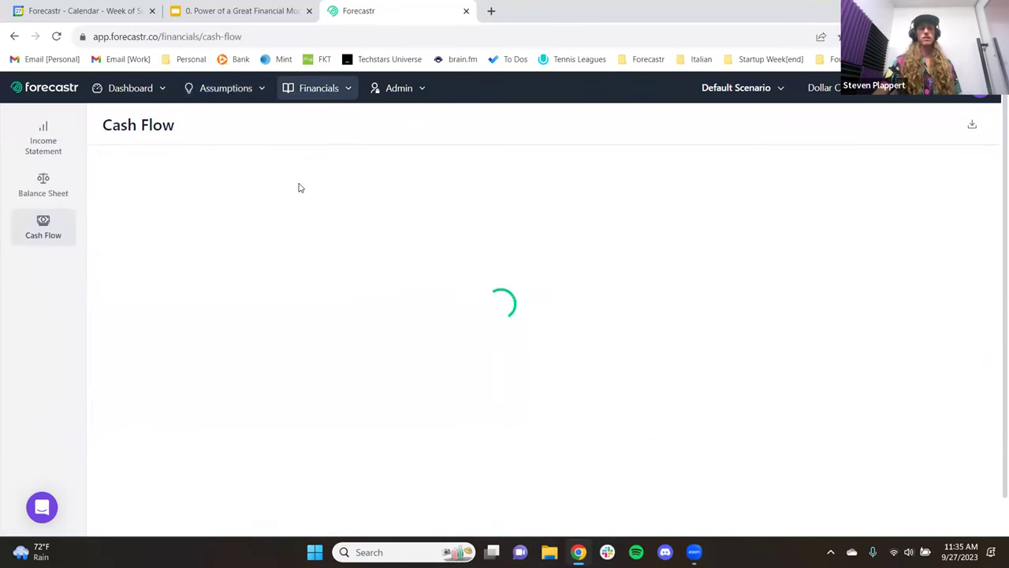
scroll(536, 280, right, 4)
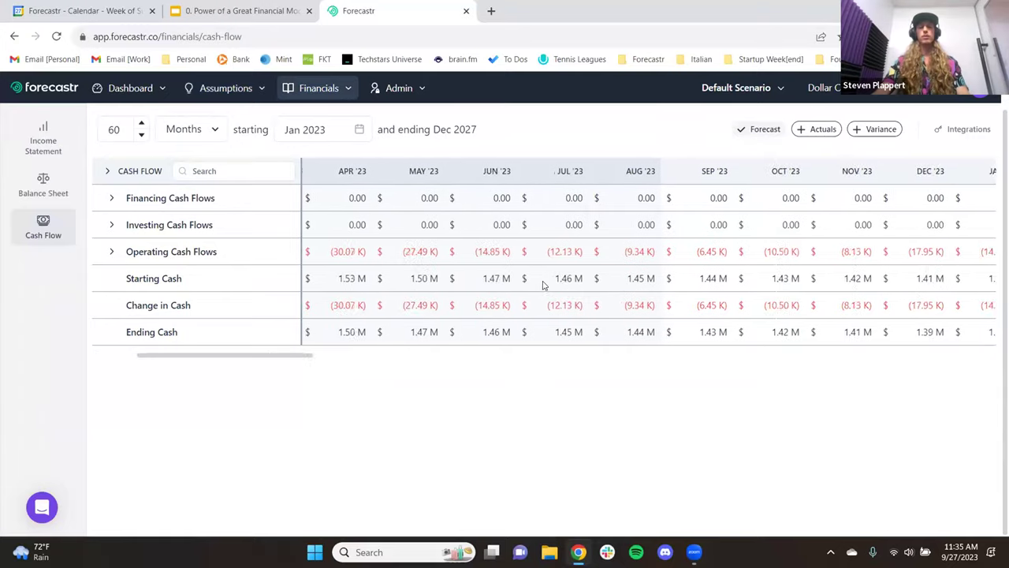
scroll(556, 282, right, 2)
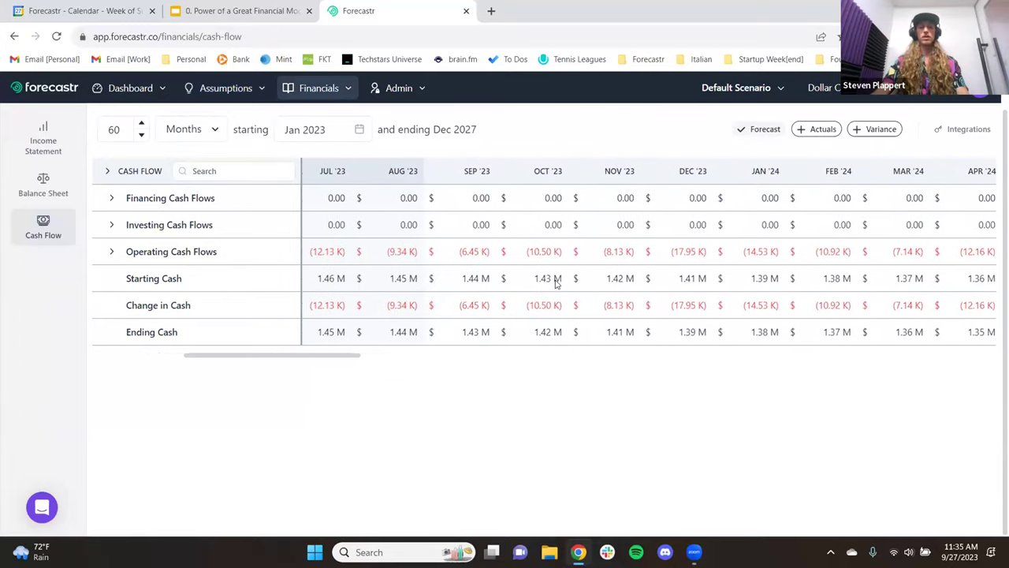
scroll(447, 333, right, 5)
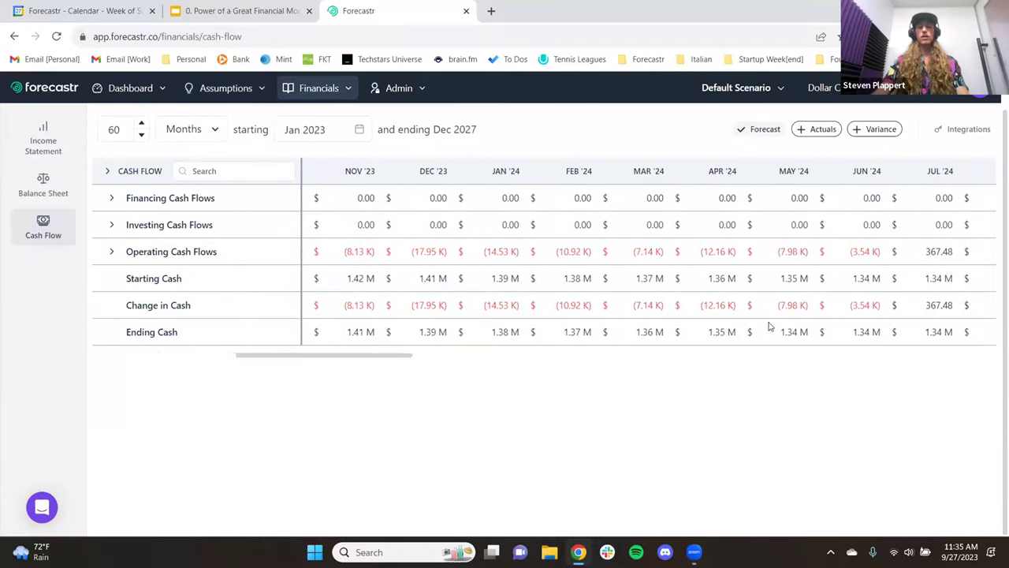
click(735, 332)
click(732, 305)
click(737, 333)
click(737, 334)
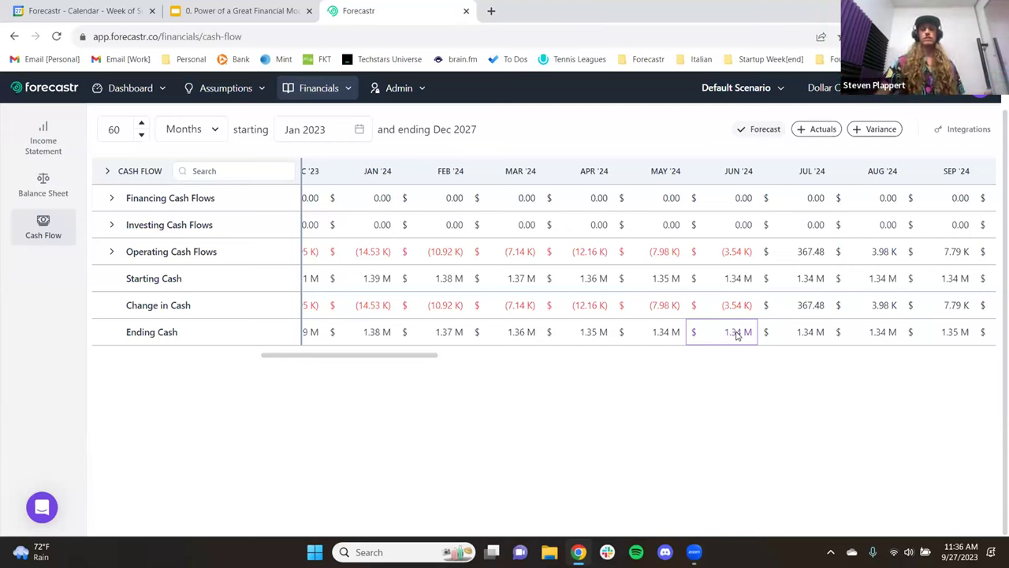
scroll(823, 256, right, 5)
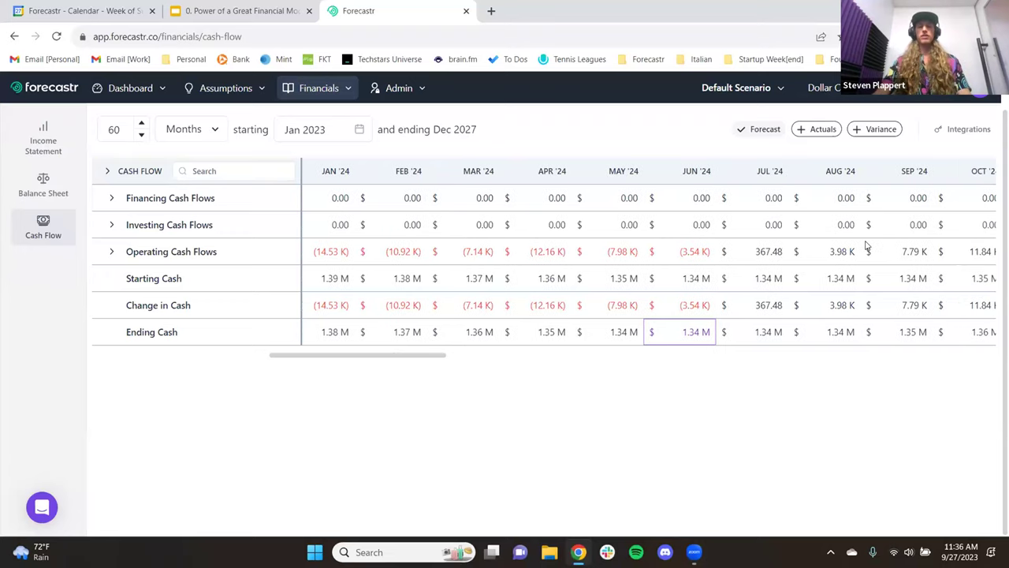
click(963, 339)
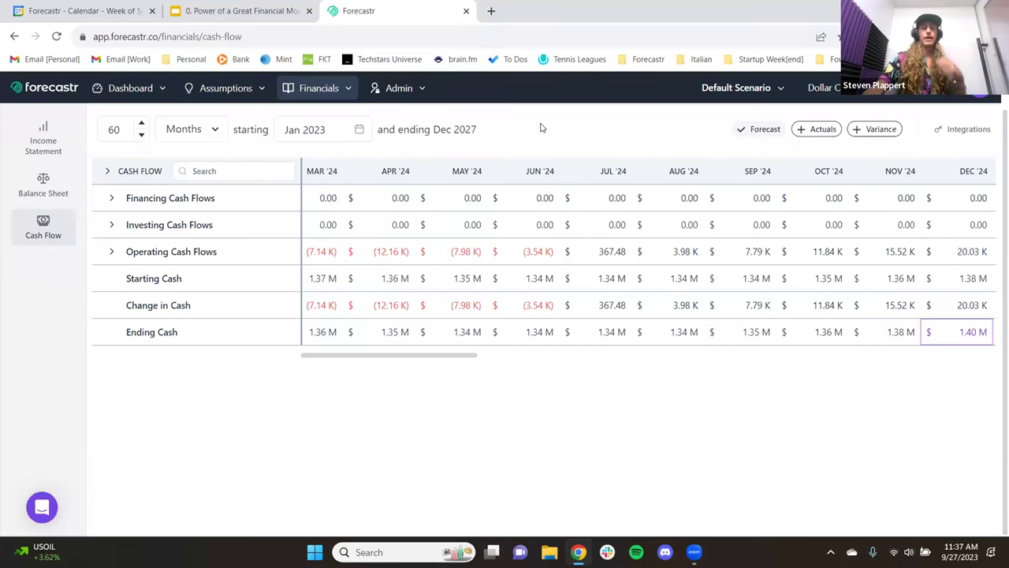
scroll(546, 131, up, 1)
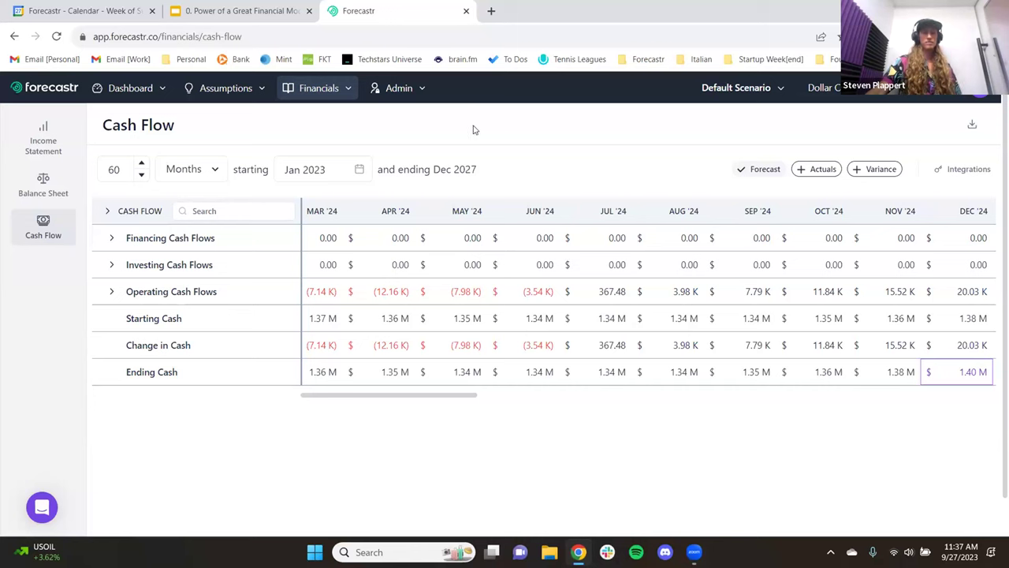
click(238, 93)
click(251, 122)
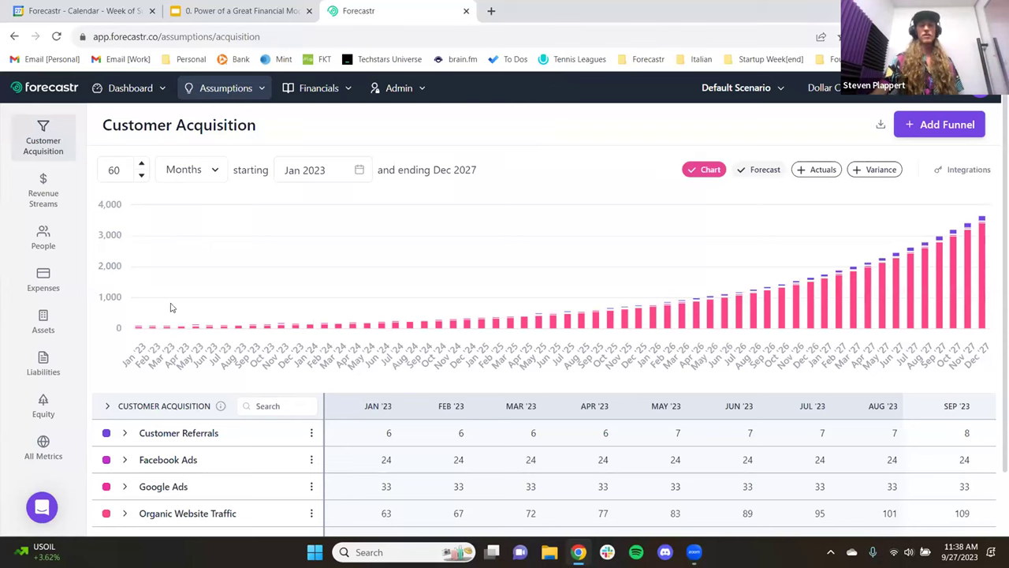
Step: Switch to the Google Slides deck, start presenting from the Model Walkthrough slide and advance to "How Do We Build a Financial Model?"
click(244, 14)
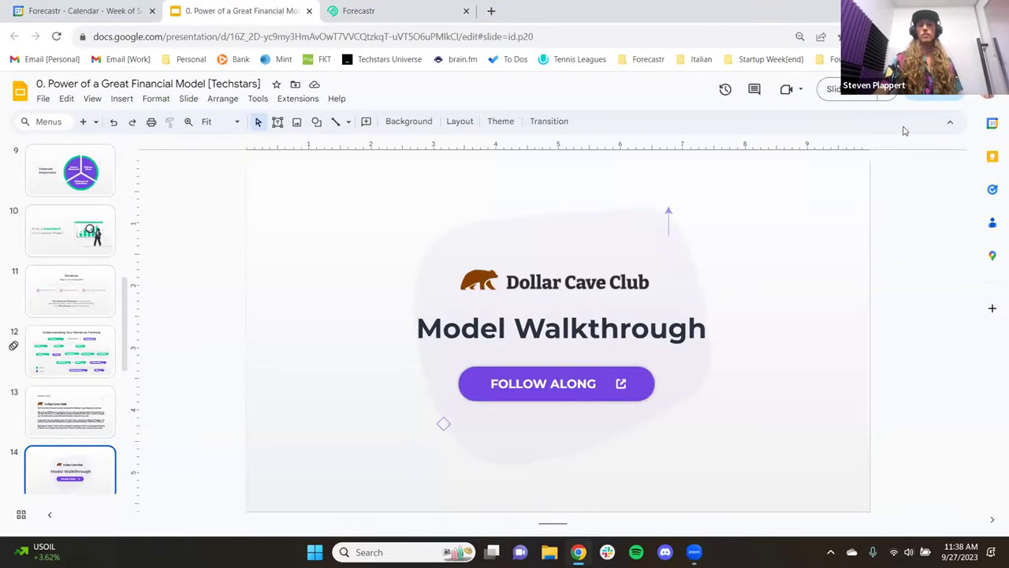
click(833, 88)
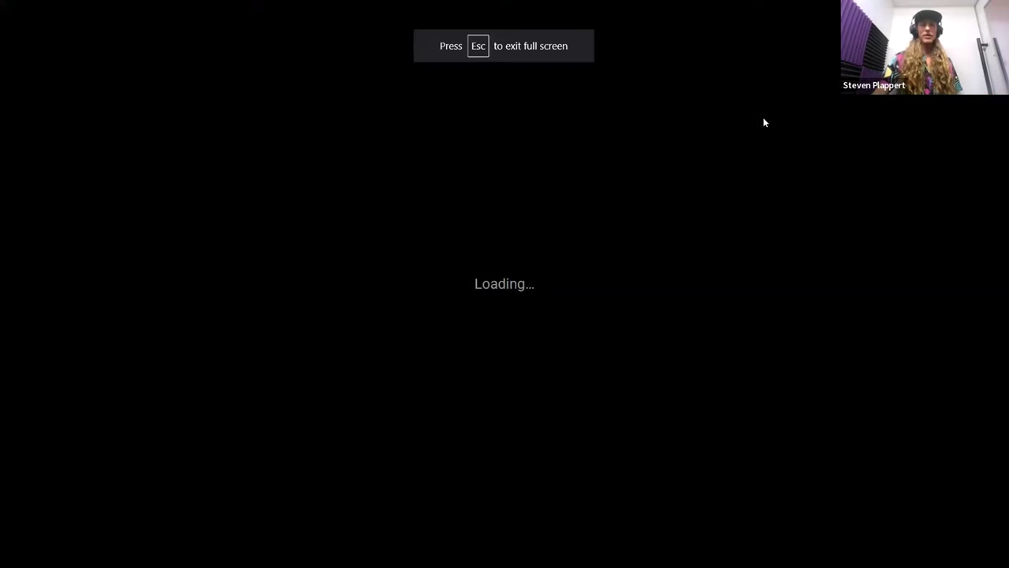
click(793, 245)
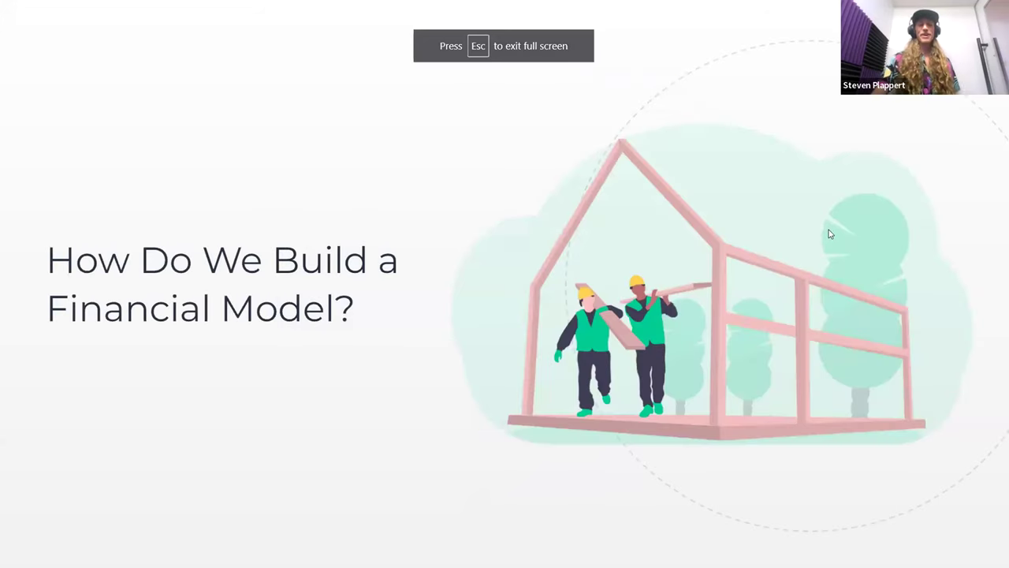
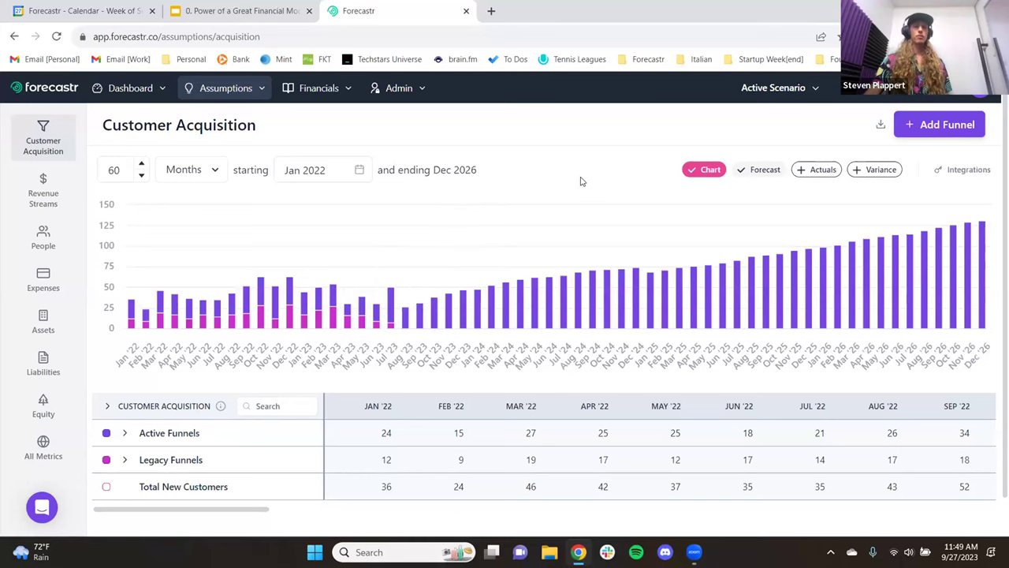
Step: Examine the Active Scenario's monthly new customers from active and legacy funnels from January 2022 to September 2023
scroll(604, 189, down, 1)
scroll(528, 398, right, 10)
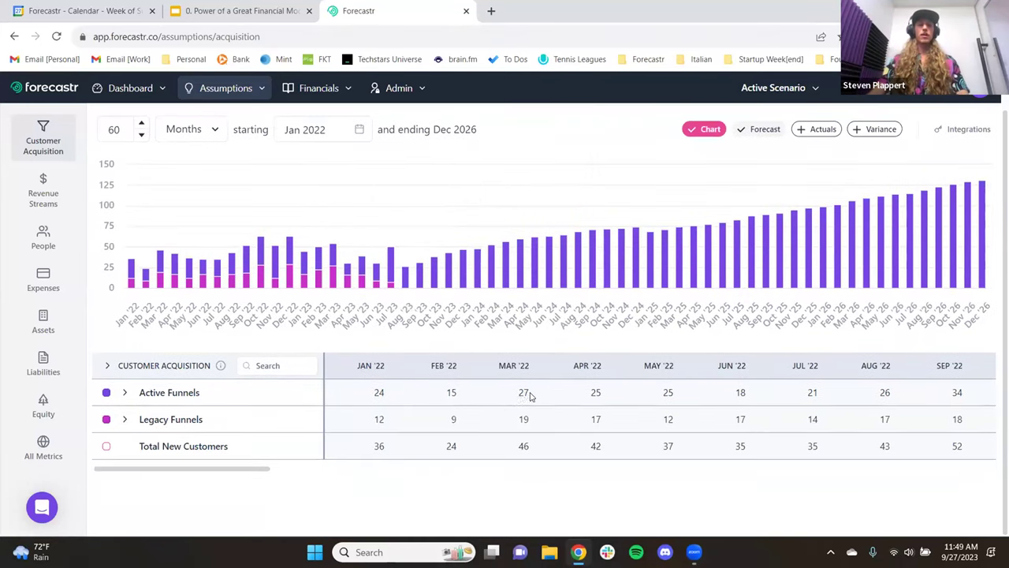
scroll(739, 391, right, 5)
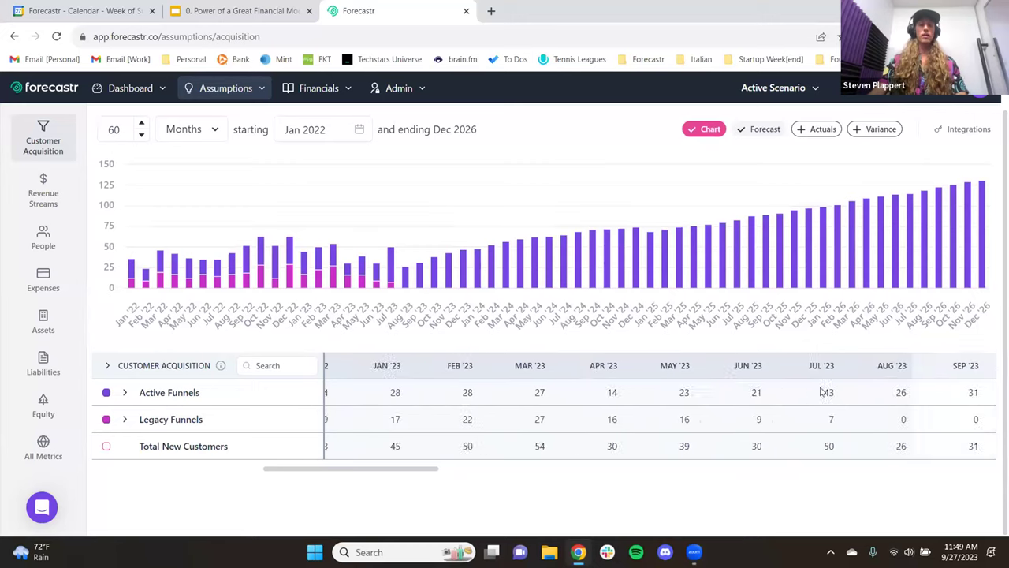
Step: Expand the active funnels and examine the Other Strategic Partnerships metrics from March to December 2023, and collapse that funnel
click(125, 392)
scroll(314, 339, down, 3)
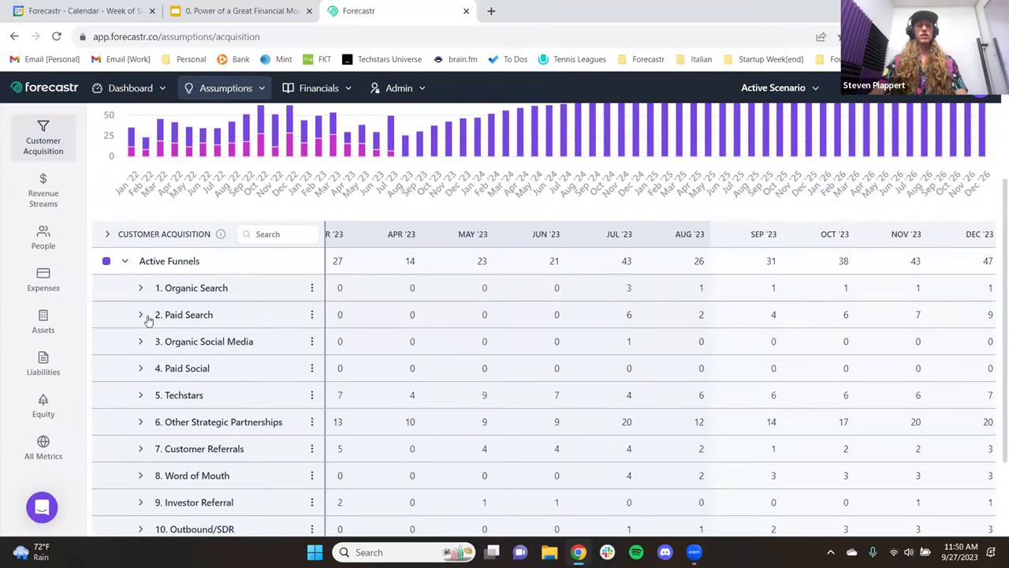
scroll(360, 345, down, 2)
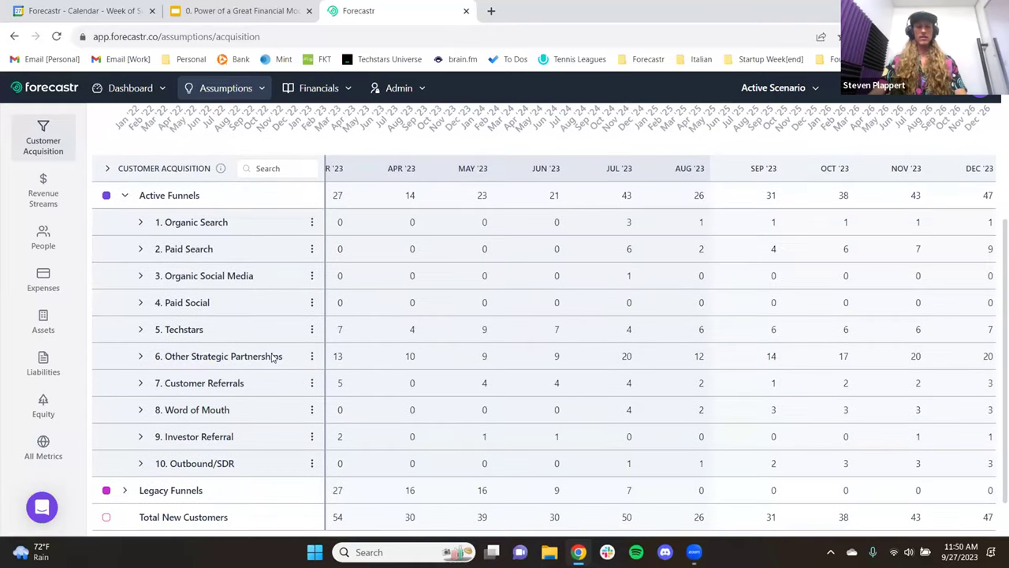
click(141, 355)
scroll(442, 355, down, 2)
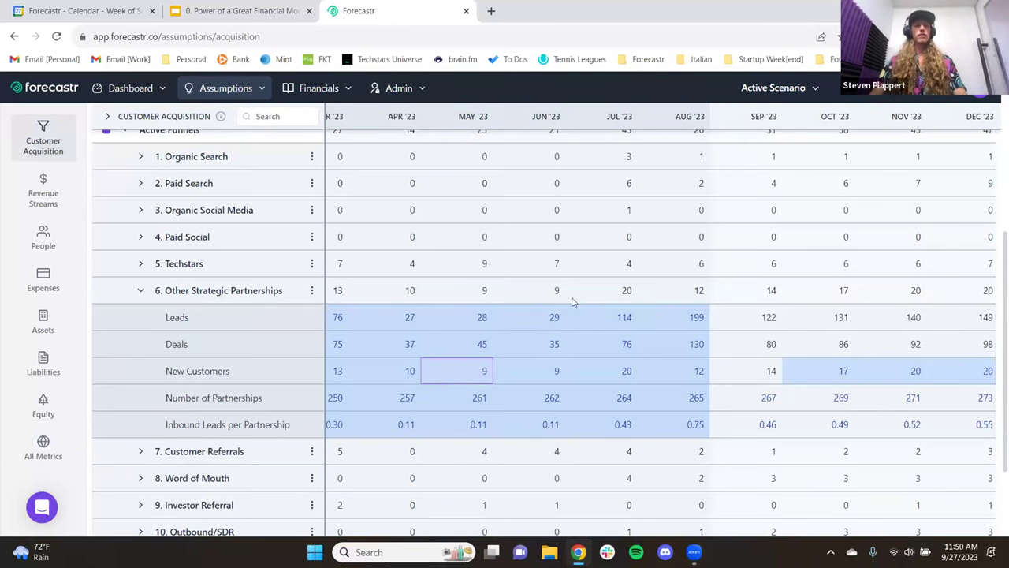
click(140, 290)
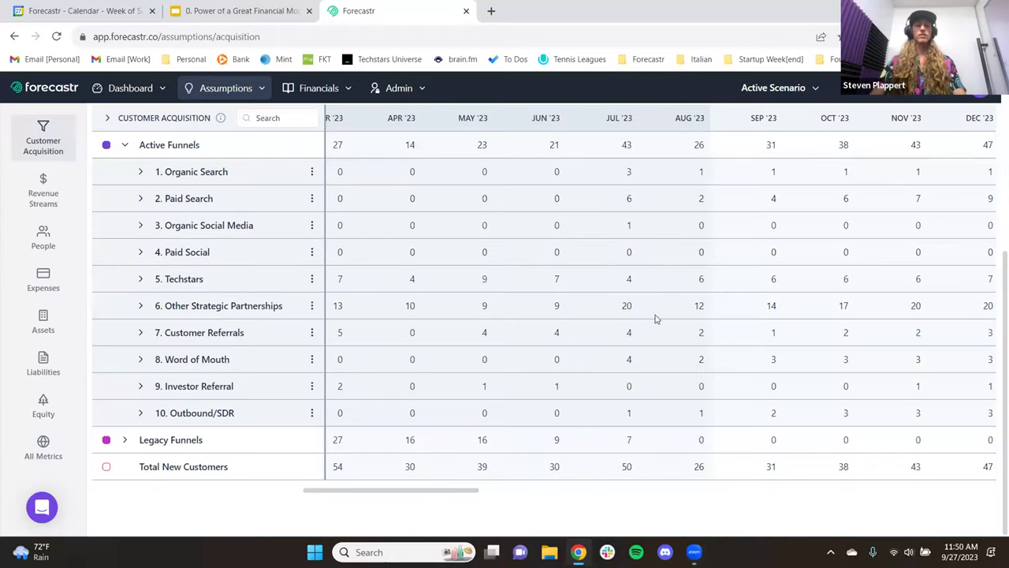
Step: Compare new customers across the active funnels, and inspect Other Strategic Partnerships' number of partnerships and inbound leads per partnership from January 2022
scroll(686, 374, right, 3)
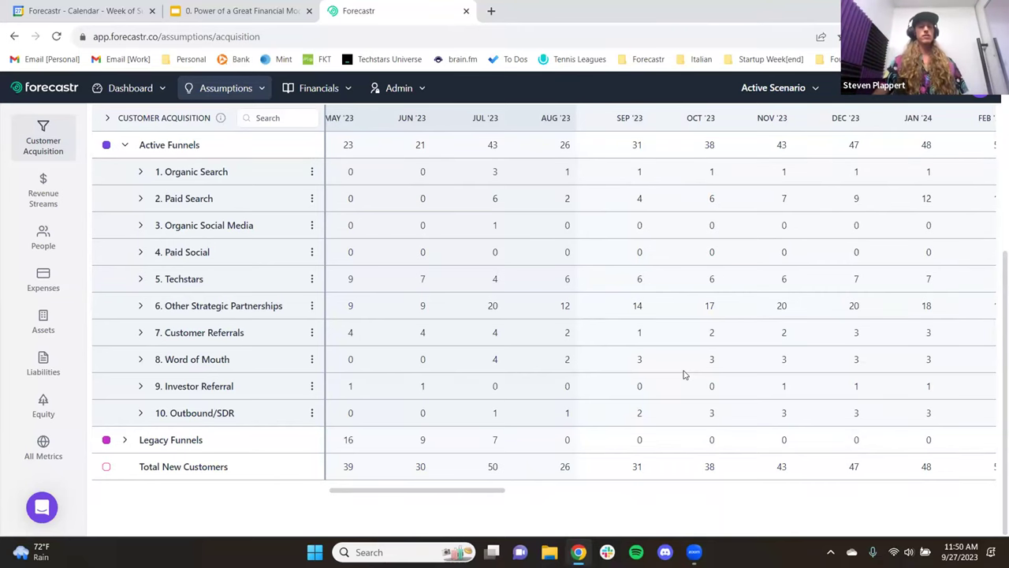
scroll(530, 295, left, 8)
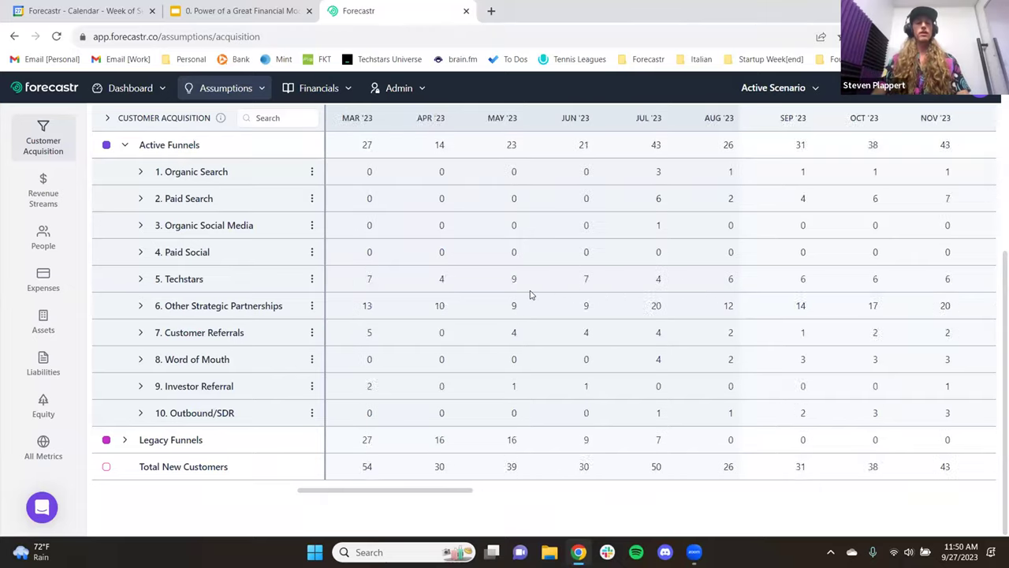
scroll(530, 295, left, 6)
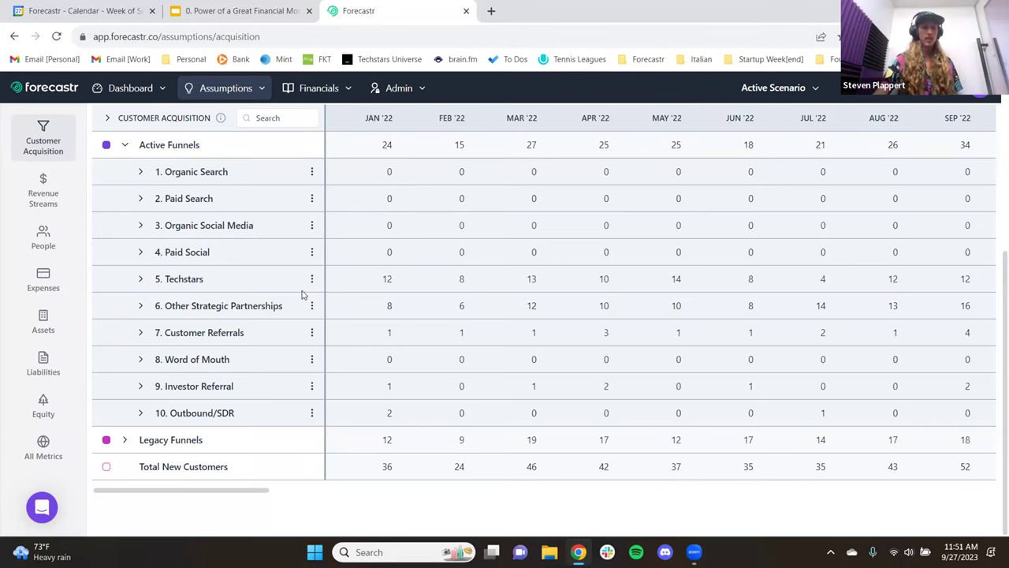
click(141, 307)
scroll(260, 331, down, 1)
click(383, 350)
click(376, 375)
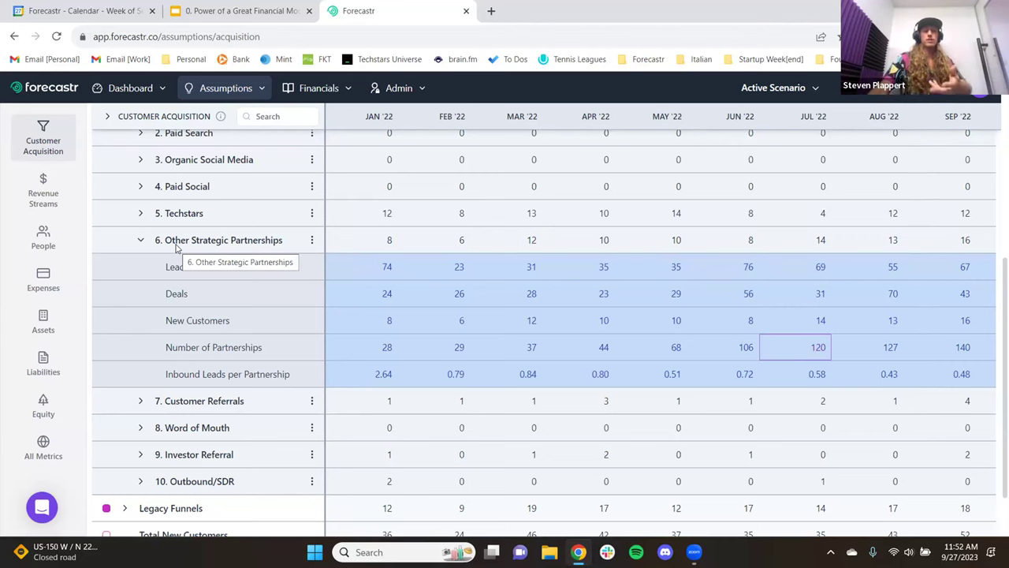
click(140, 242)
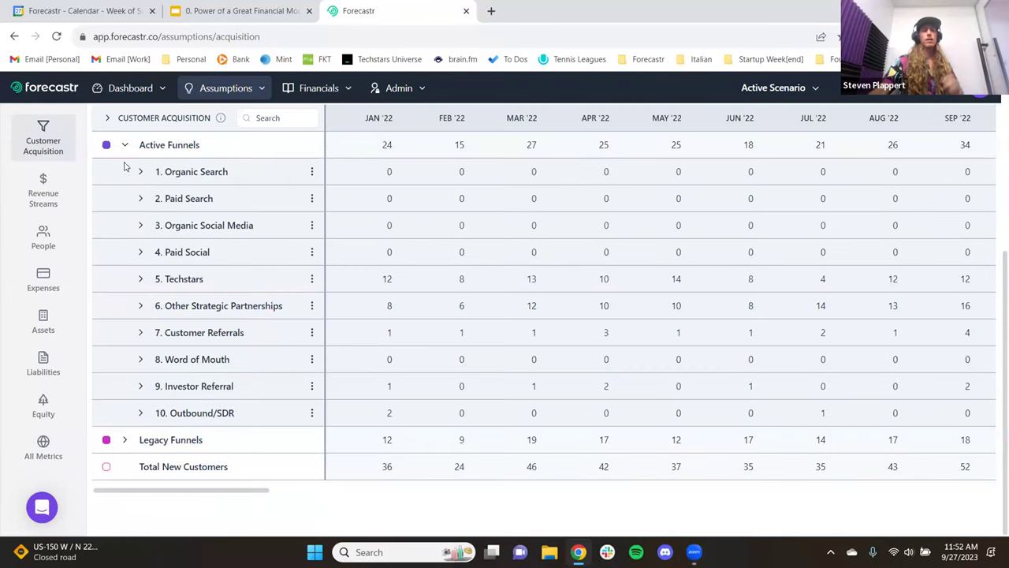
scroll(207, 200, up, 4)
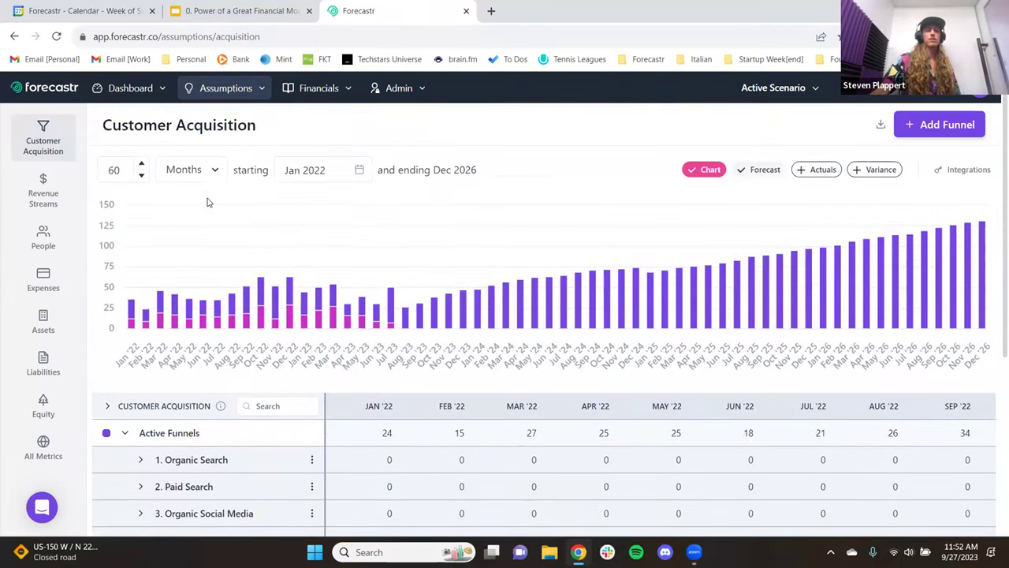